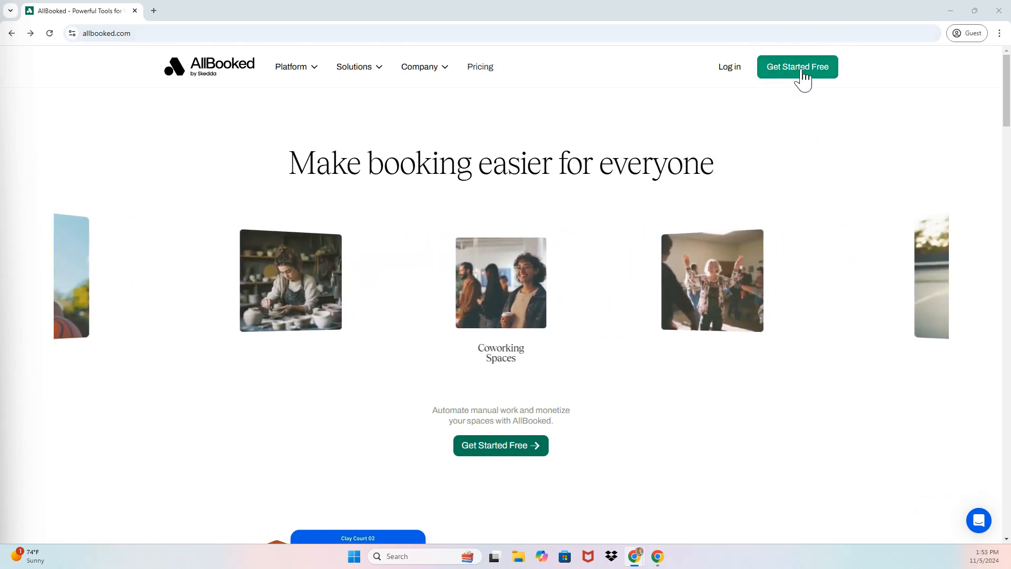
Sign up for a free AllBooked account with the demo e-mail address, accepting the terms
left_click(801, 69)
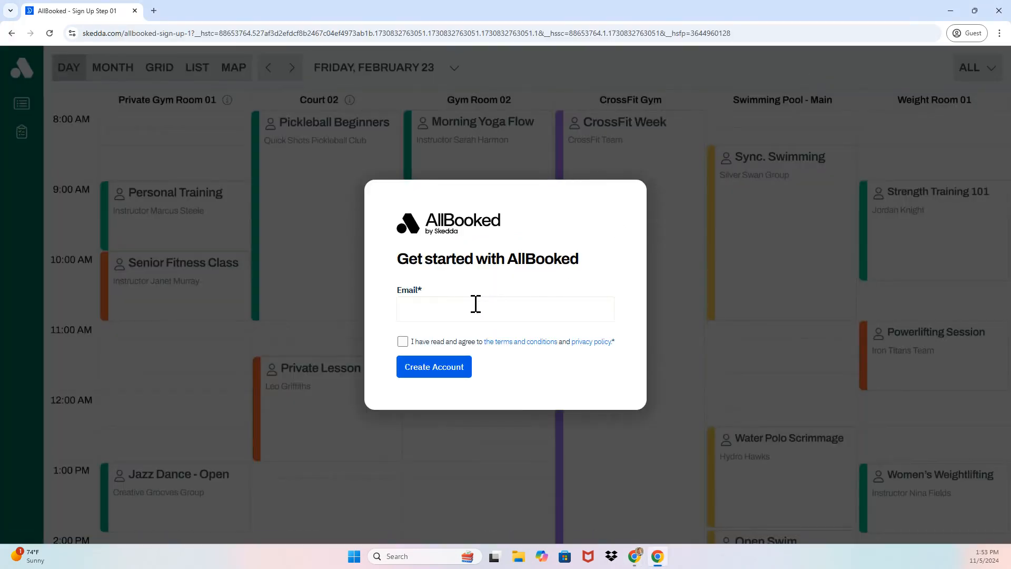
left_click(476, 305)
left_click(402, 342)
left_click(420, 367)
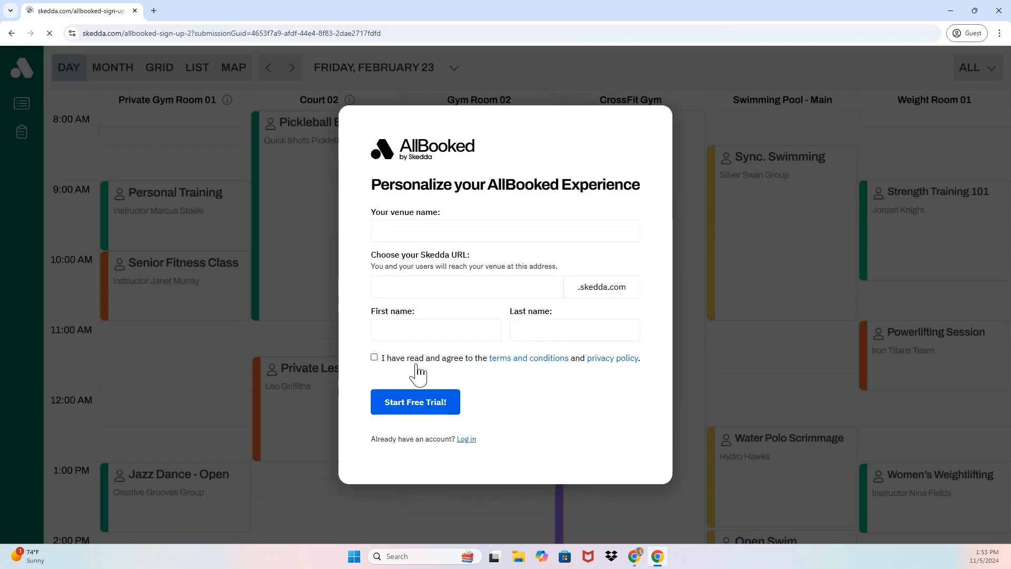
Enter the golf simulator venue name, booking URL and owner's first and last name, then start the trial
left_click(406, 238)
type("Andrew's")
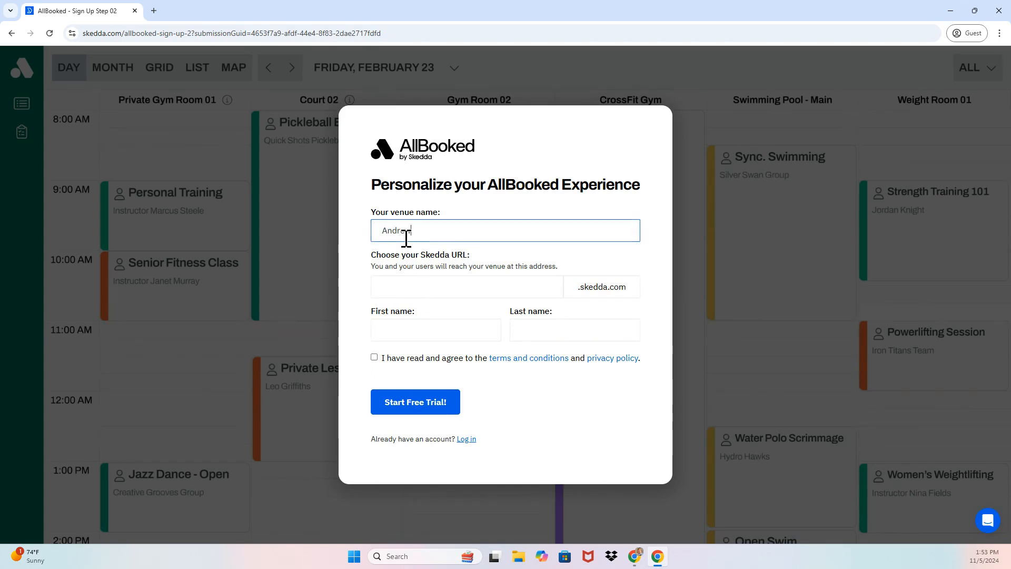
type(" Golf Simulator")
key("Tab")
type("andrewsg")
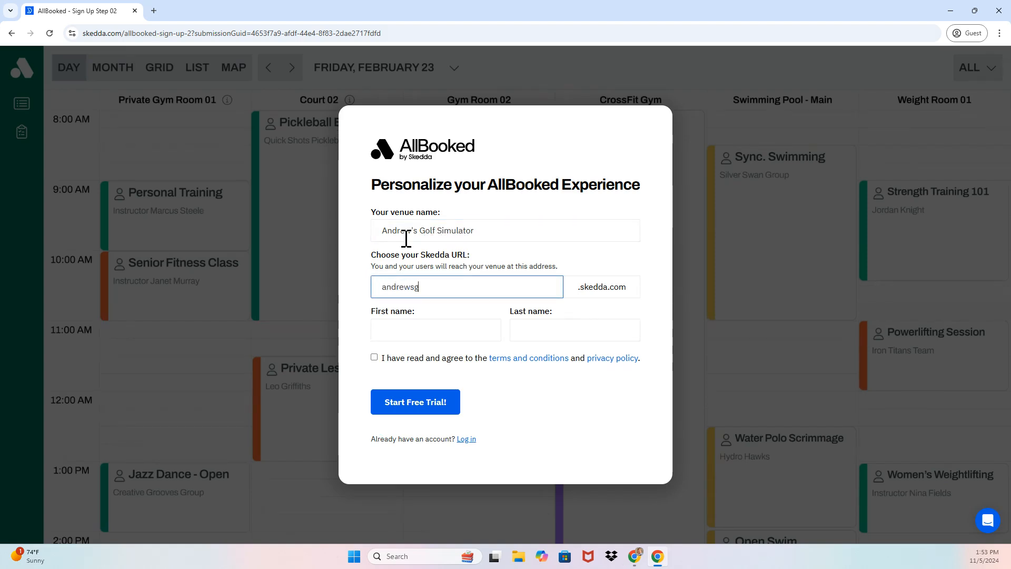
type("olfsimulator")
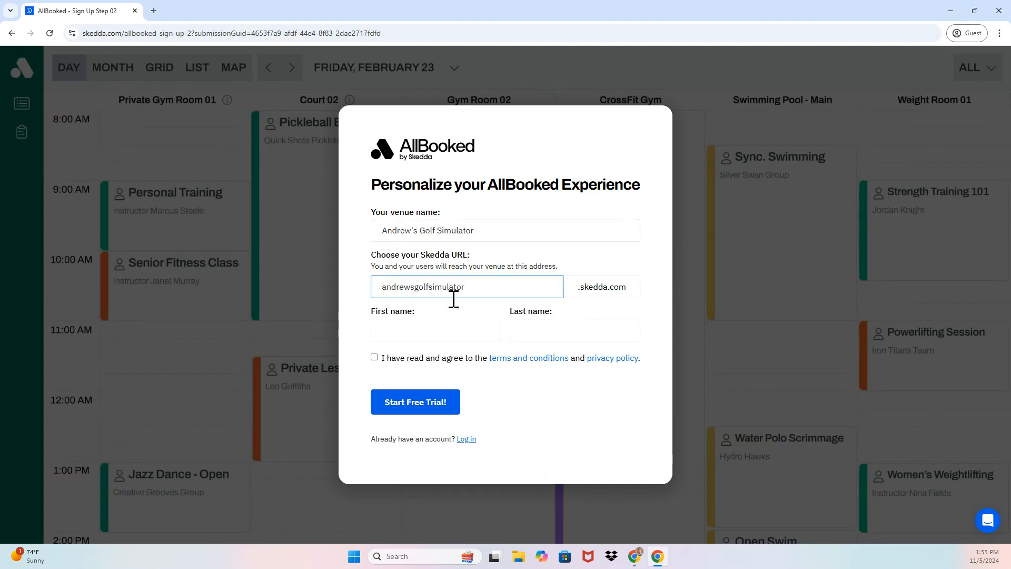
left_click(432, 325)
key("Tab")
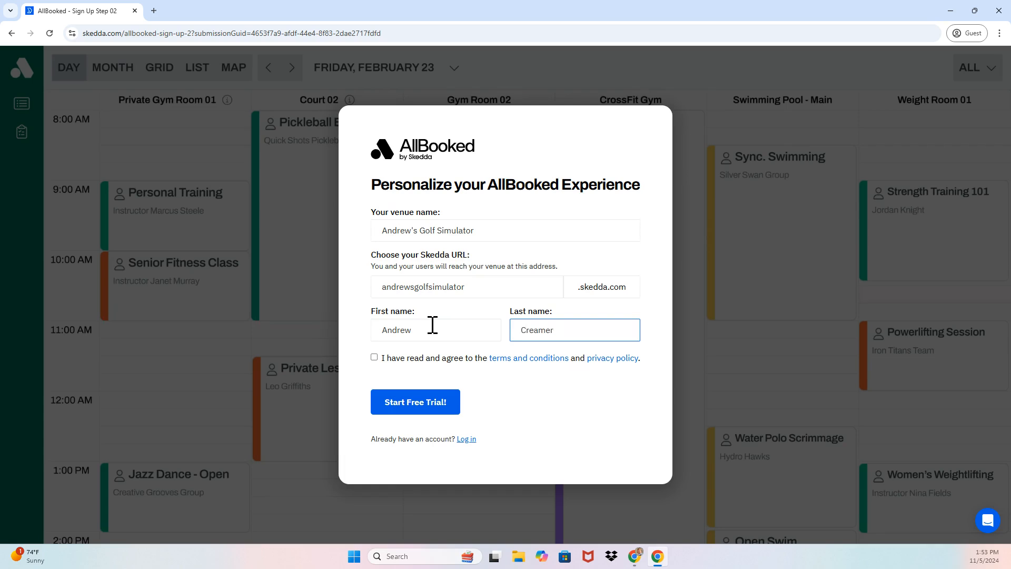
left_click(374, 359)
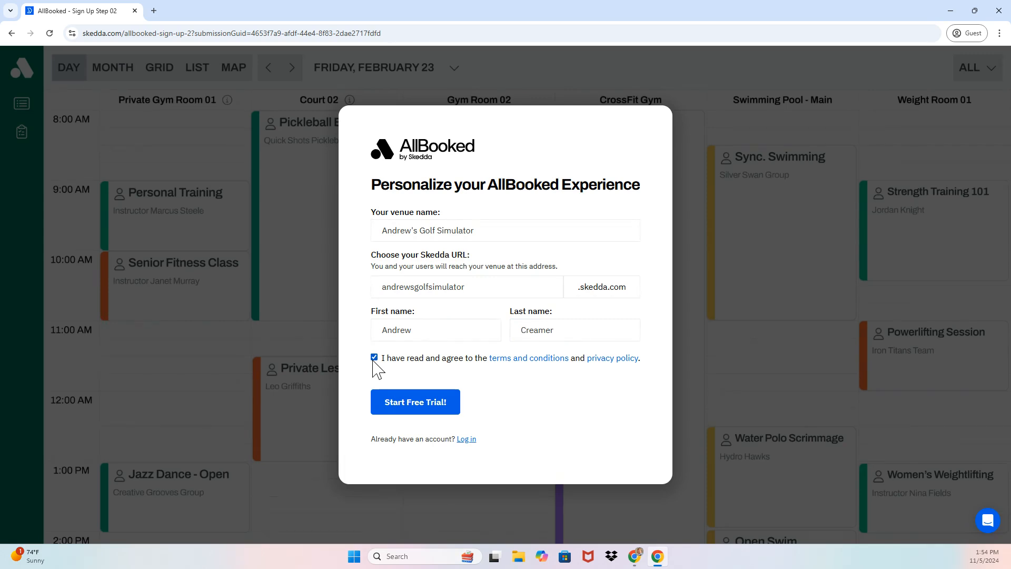
left_click(396, 412)
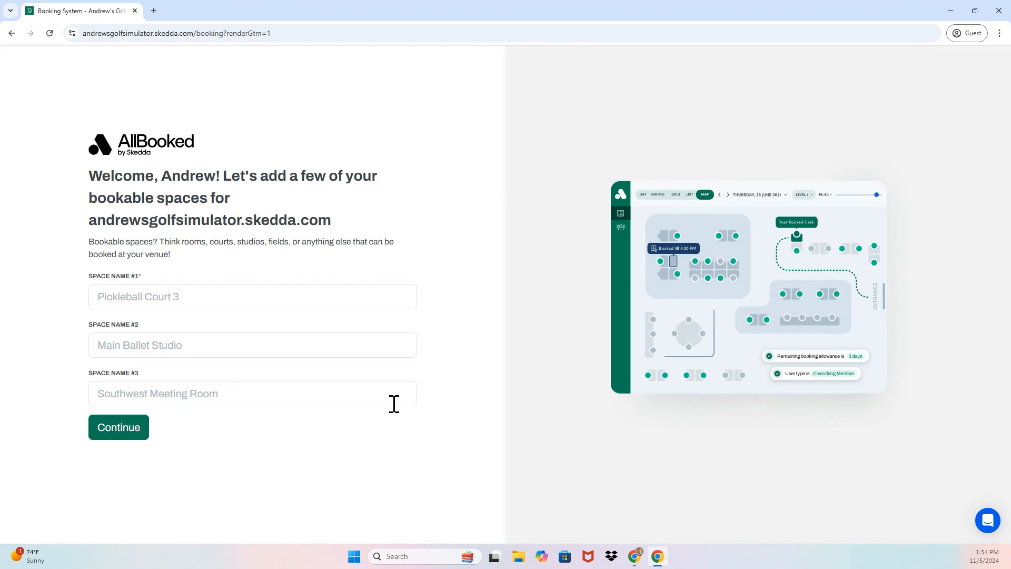
Name the three bookable spaces Bay 1, Bay 2 and Bay 3
left_click(303, 296)
type("Bay")
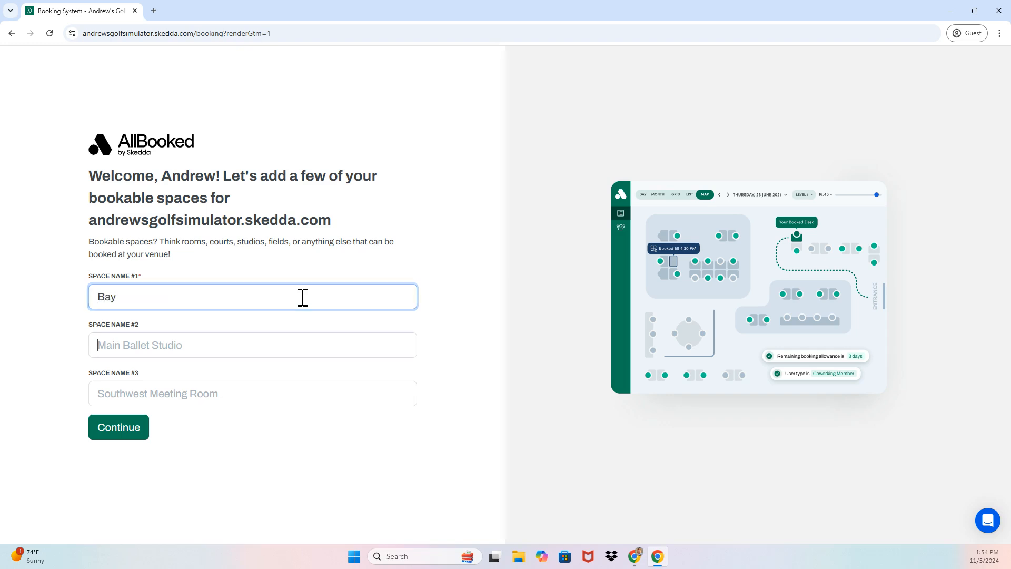
key("Tab")
key("shift+Tab")
type("1")
key("Tab")
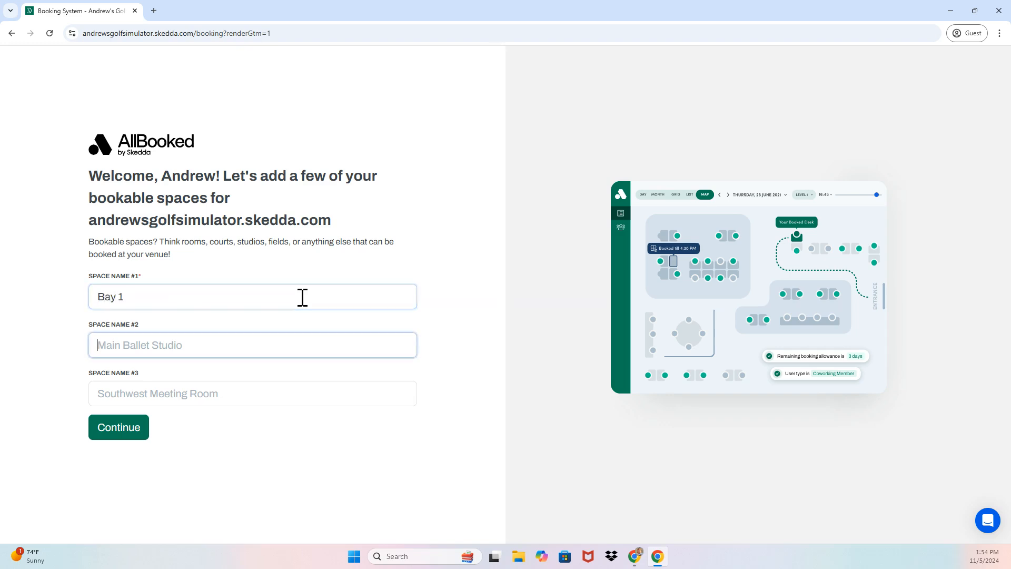
type("Bay 2")
key("Tab")
type("B")
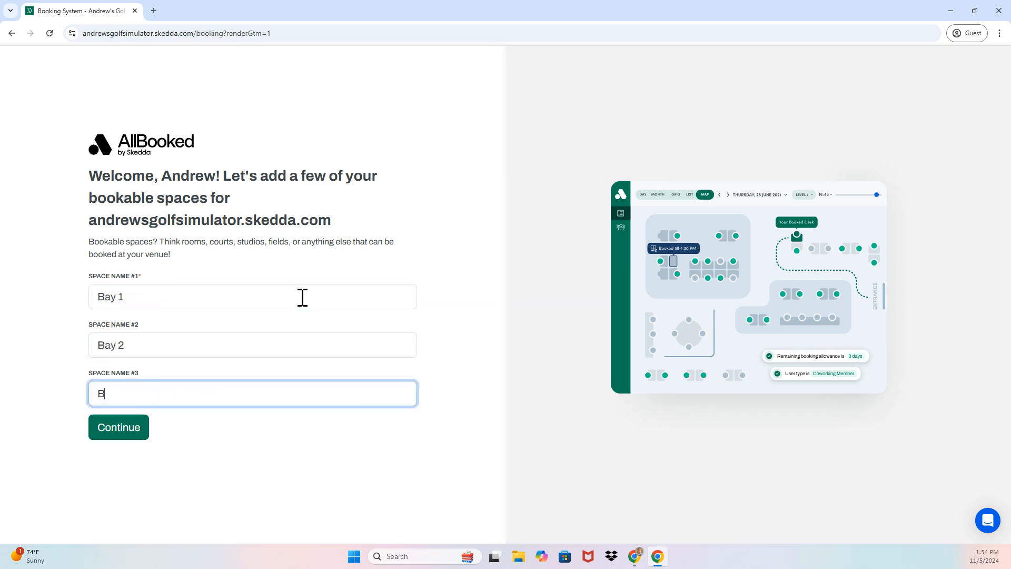
type("ay 3")
key("Tab")
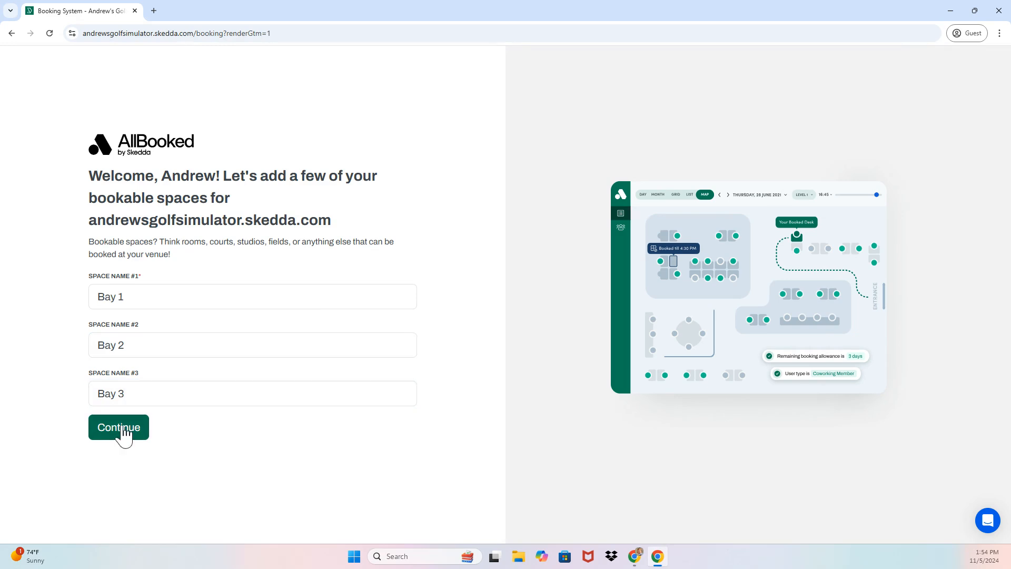
left_click(123, 434)
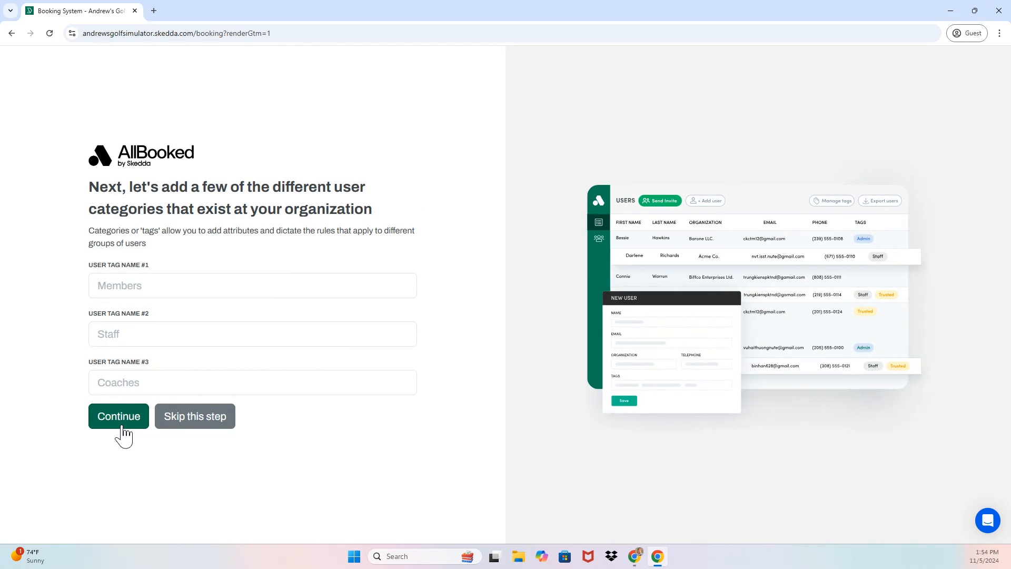
Add user tags Members, Customers (Non-Members) and Staff
left_click(139, 286)
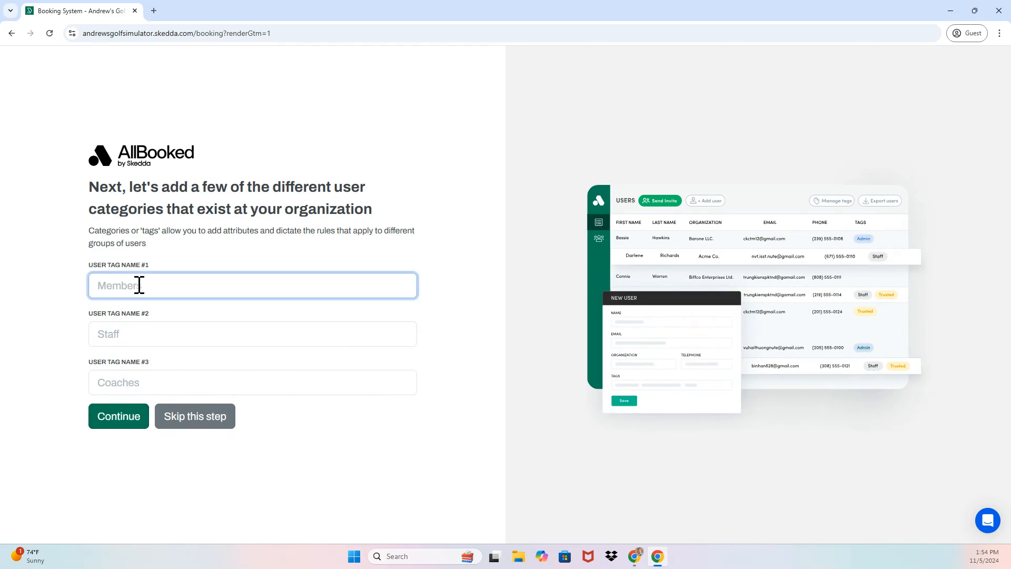
type("Members")
key("Tab")
type("Customers (Non-Members)")
key("Tab")
type("Staff")
left_click(120, 419)
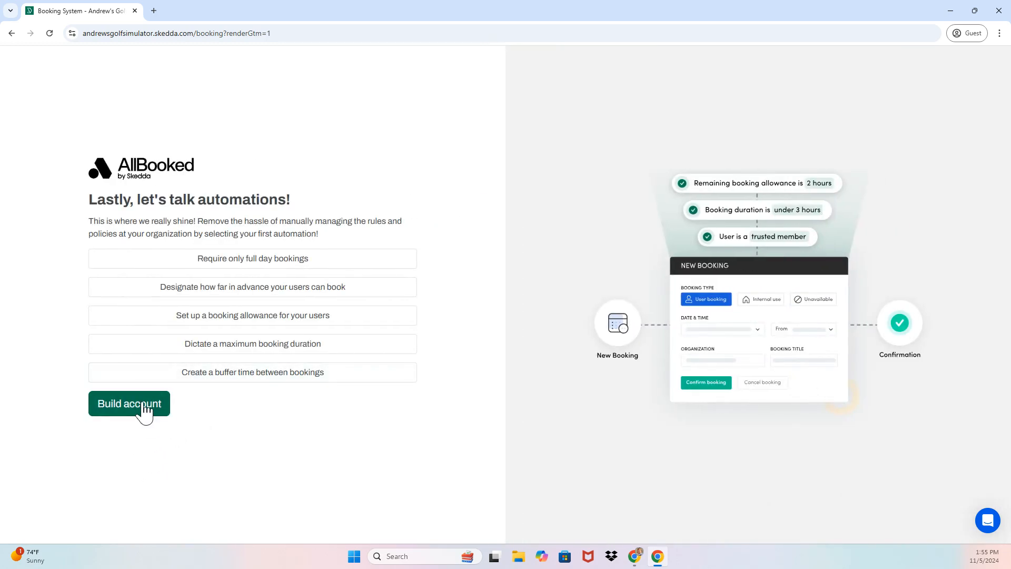
Build the account with the Bay 1–3 calendar and go to the venue settings
left_click(139, 410)
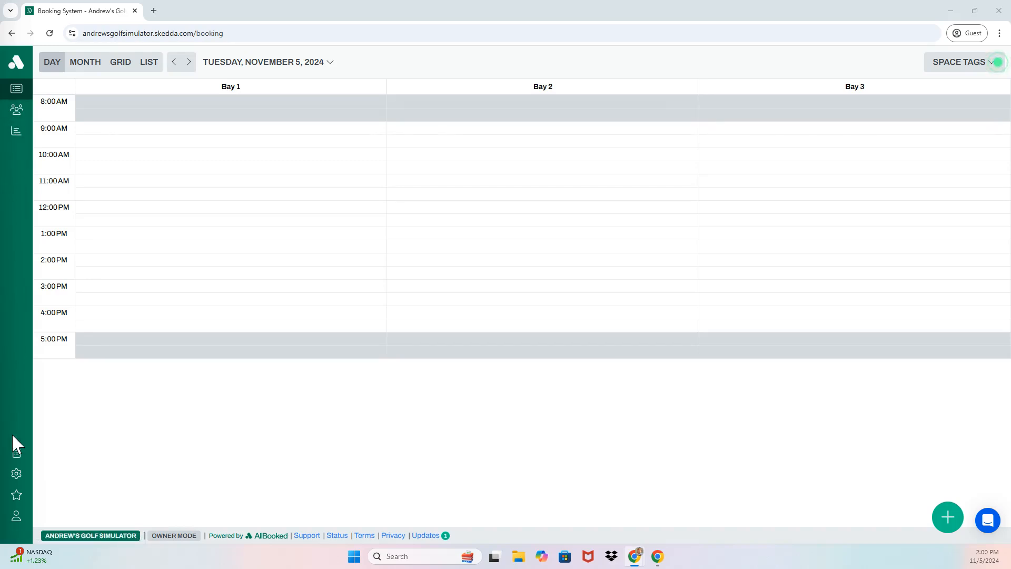
left_click(16, 474)
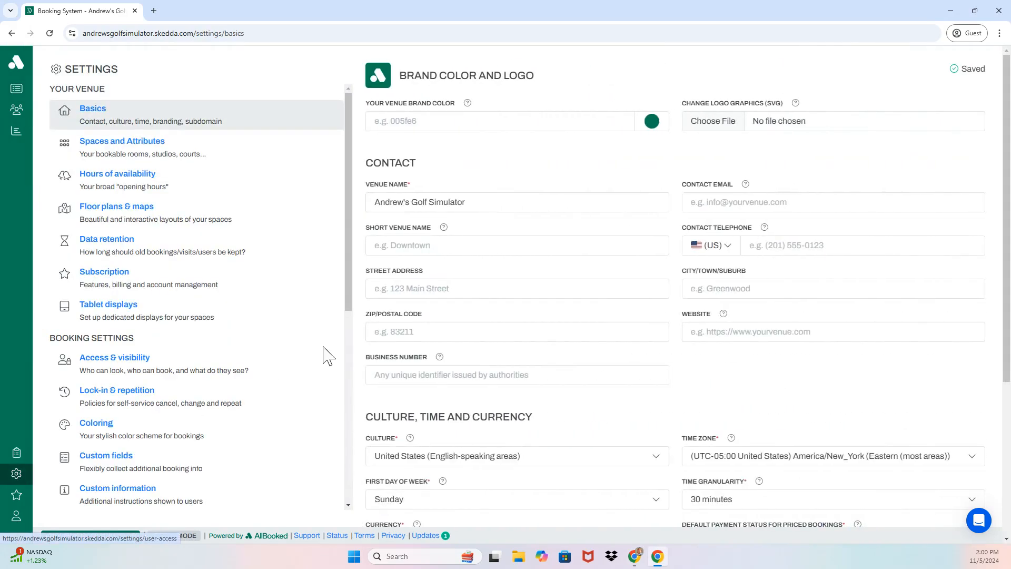
Set the brand colour to blue 3D4DB6 and upload the TeeUp logo from Downloads
left_click(652, 122)
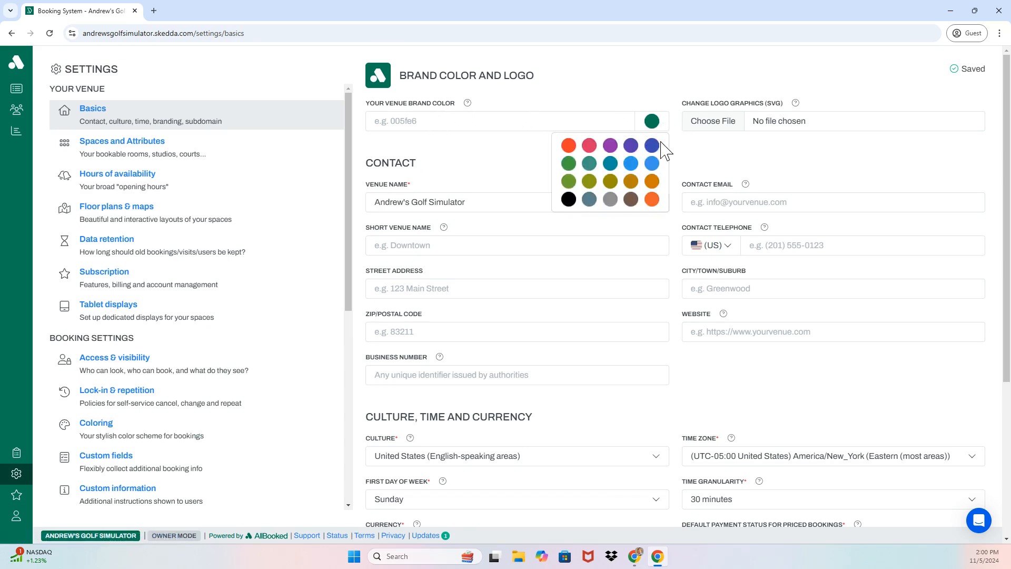
left_click(653, 146)
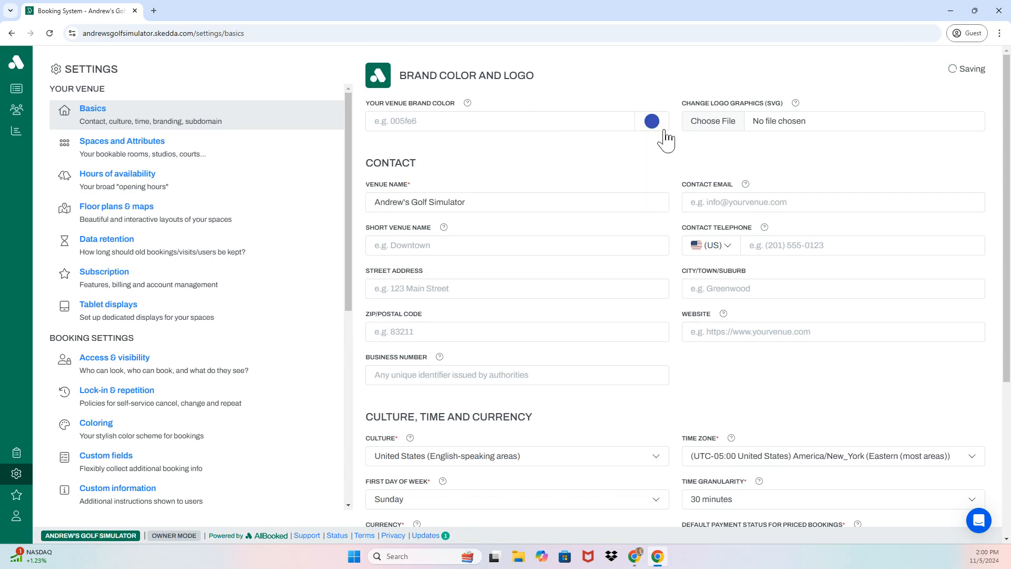
left_click(743, 125)
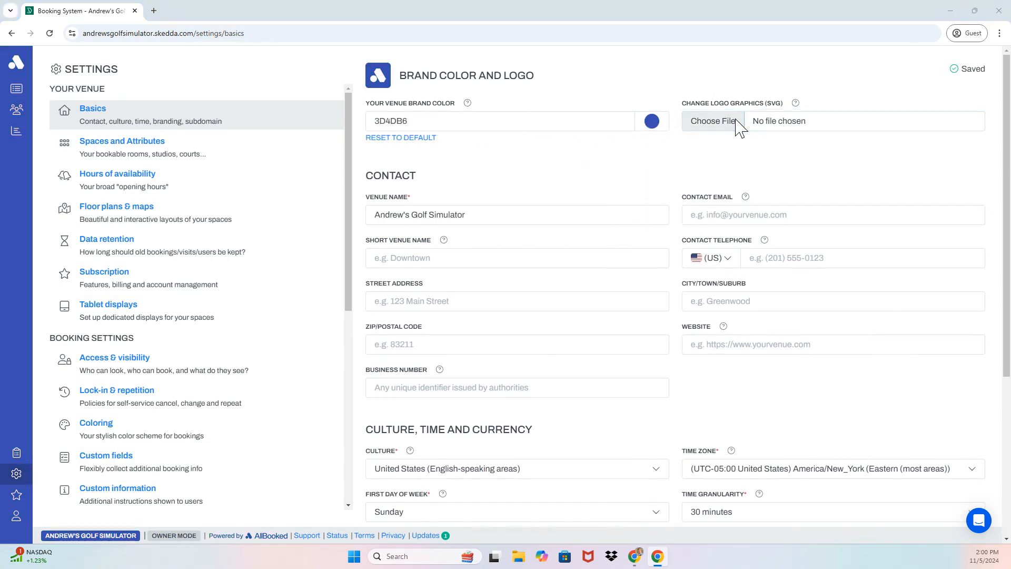
left_click(47, 157)
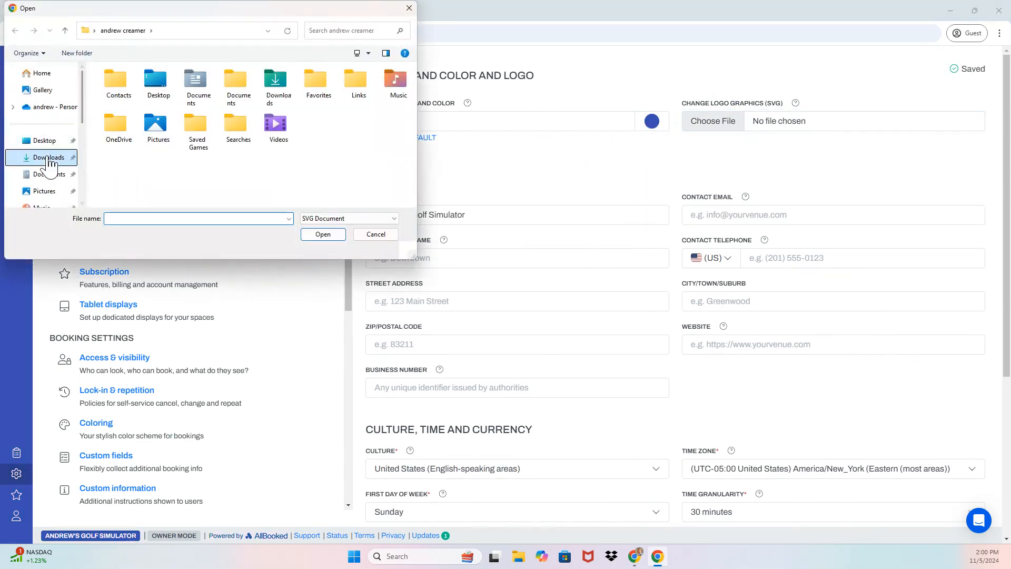
left_click(149, 103)
left_click(318, 235)
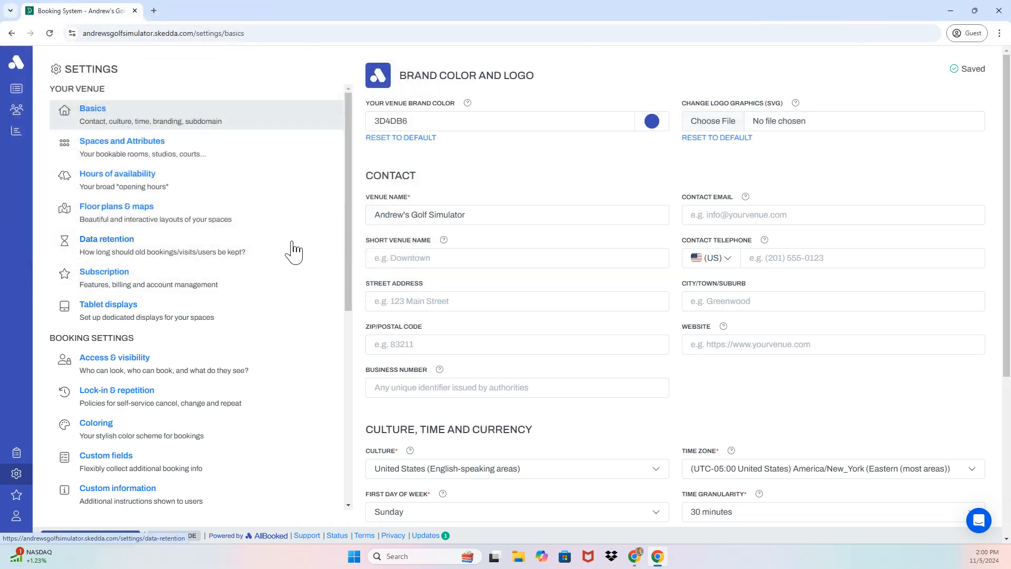
left_click(49, 33)
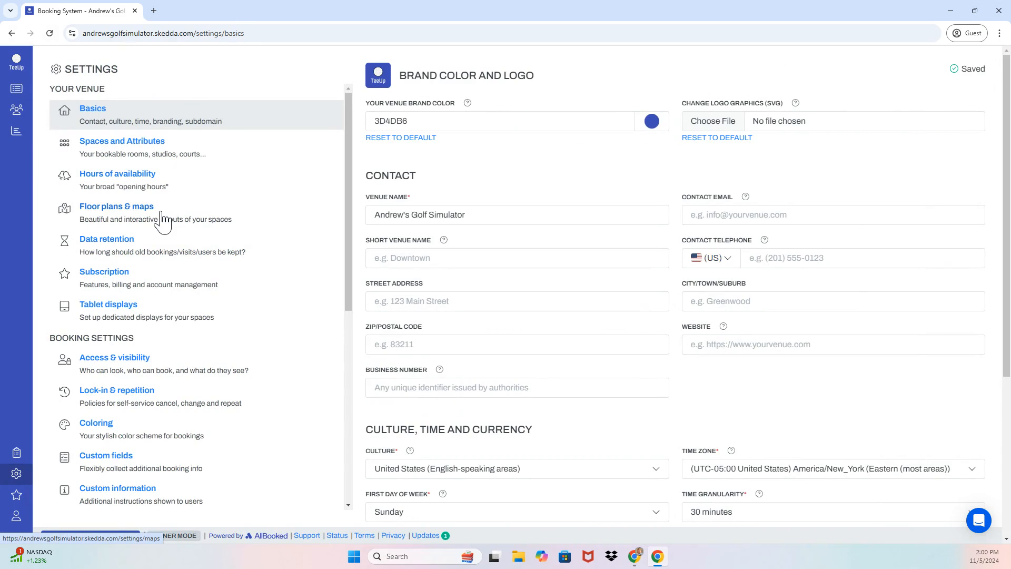
Add a new space named Bay 4 under Spaces and Attributes
left_click(188, 158)
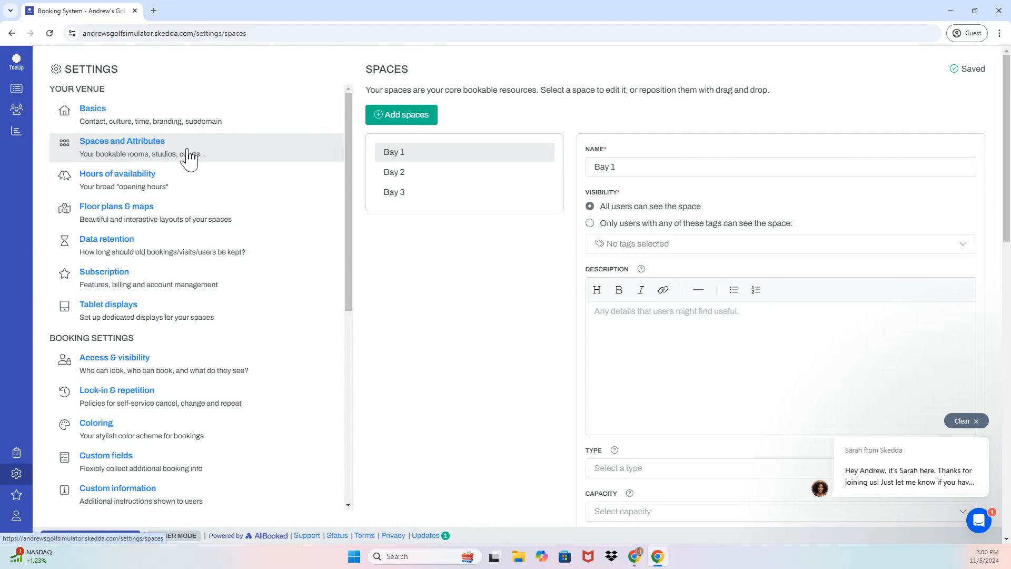
left_click(411, 119)
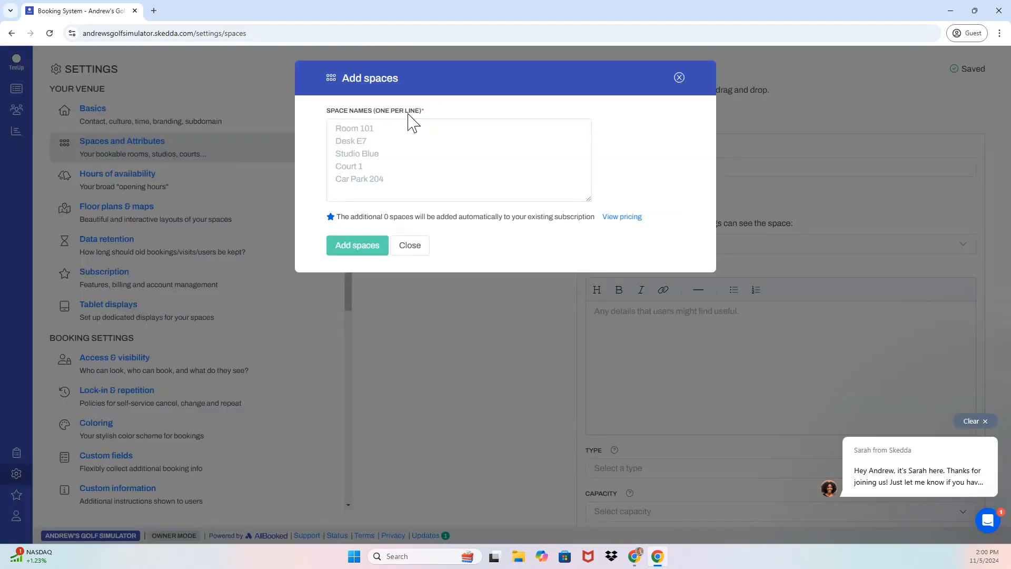
left_click(399, 138)
type("Bay 4")
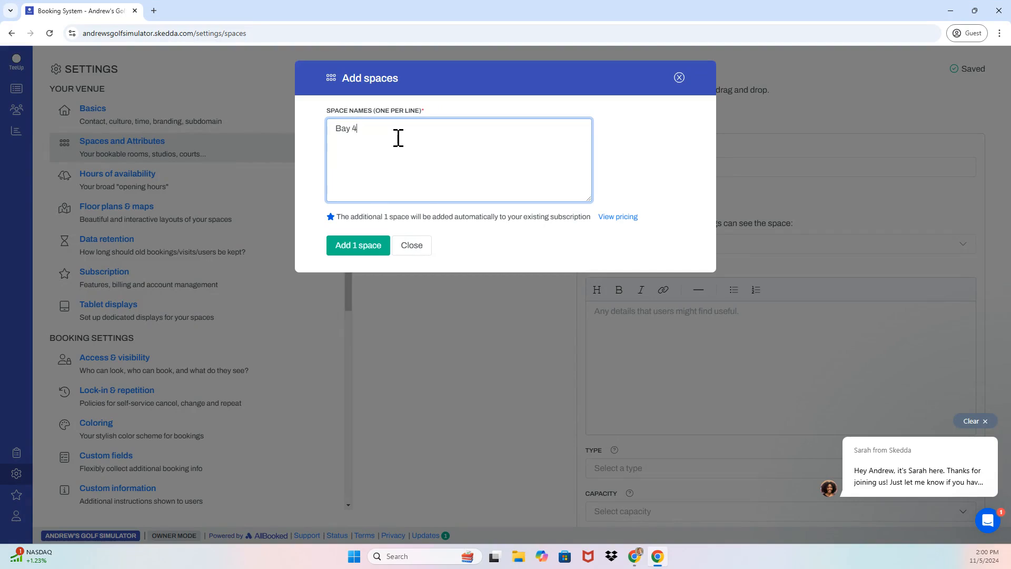
left_click(366, 249)
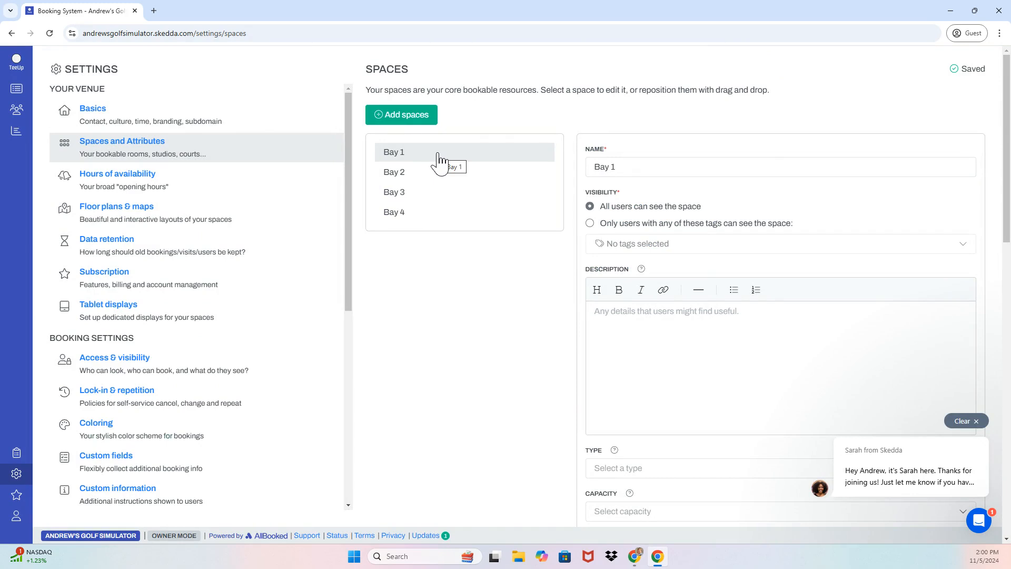
Describe Bay 1 as a premium bay for left and right-handed players, capacity 4
left_click(669, 325)
type("This is a premoi")
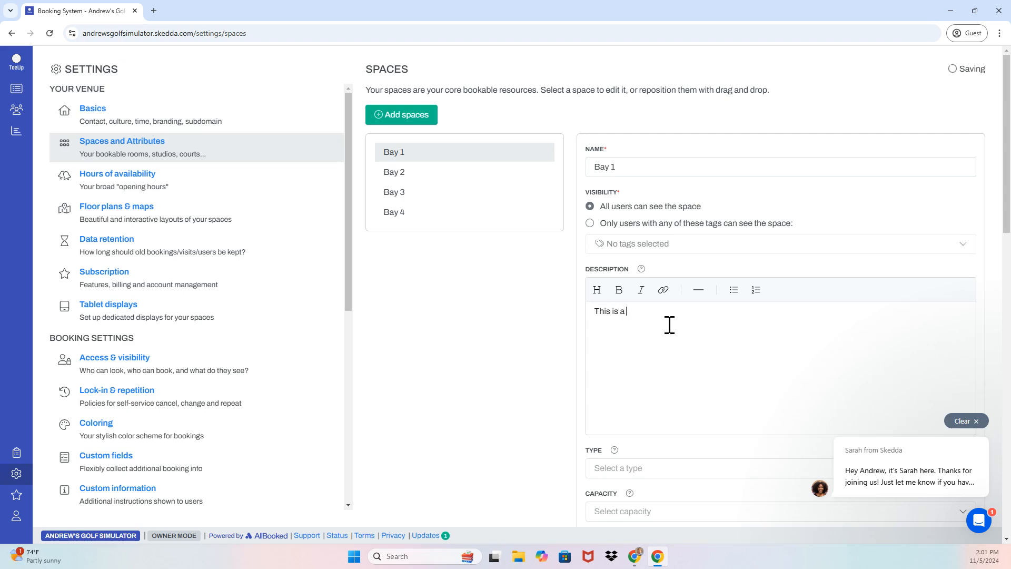
key("BackSpace")
key("BackSpace")
type("ium bay for left and right-handed ")
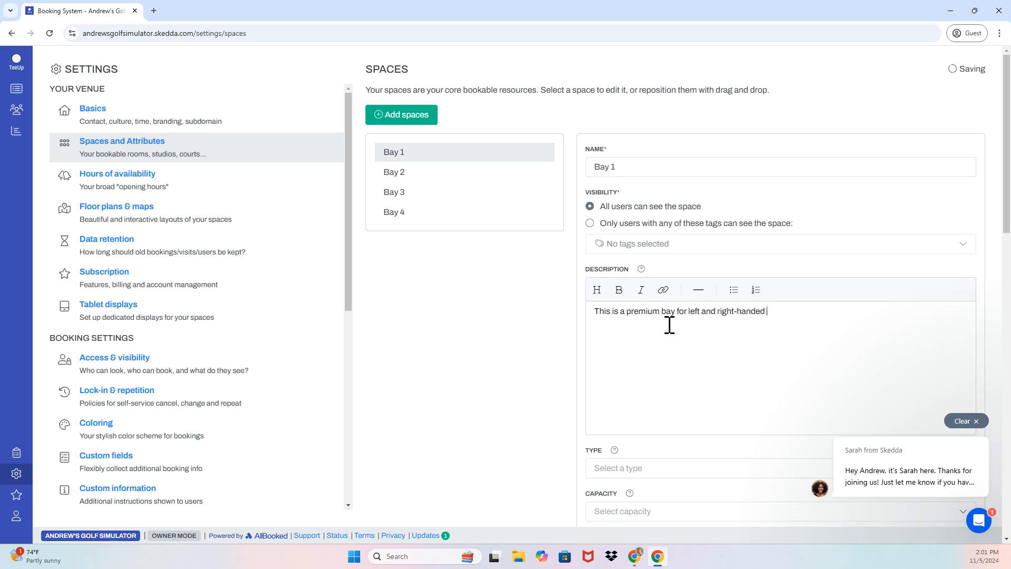
type("players, with capacity for")
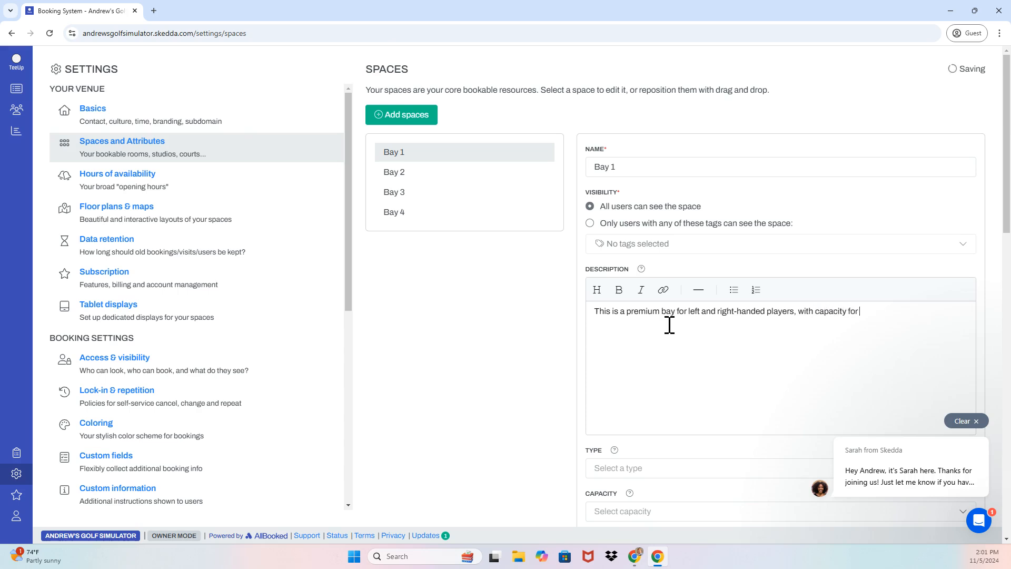
type(" 4 players.")
Upload the Bay 1 photo from Downloads as the space's visual
scroll(669, 325, "down", 2)
scroll(669, 324, "down", 2)
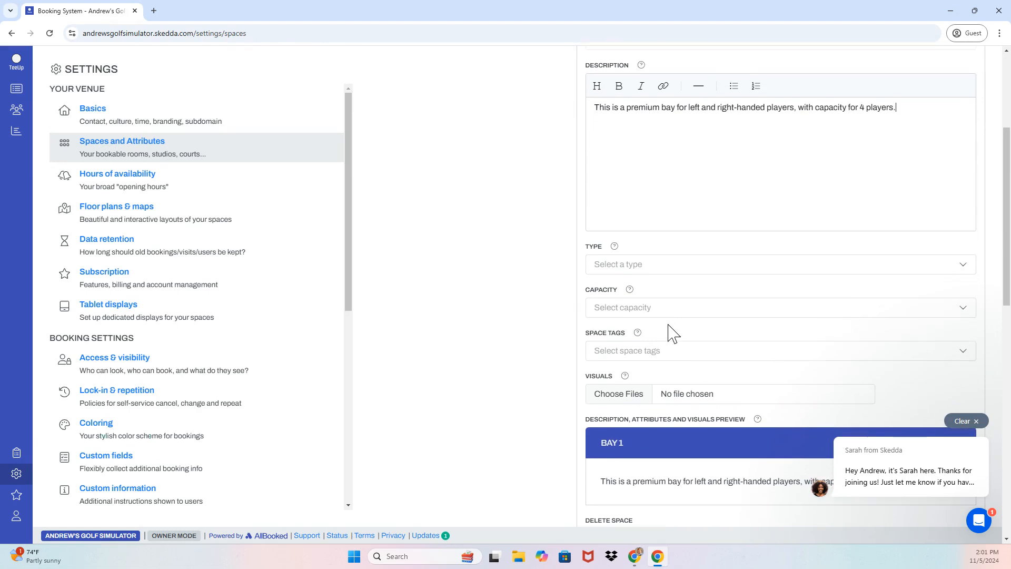
left_click(620, 401)
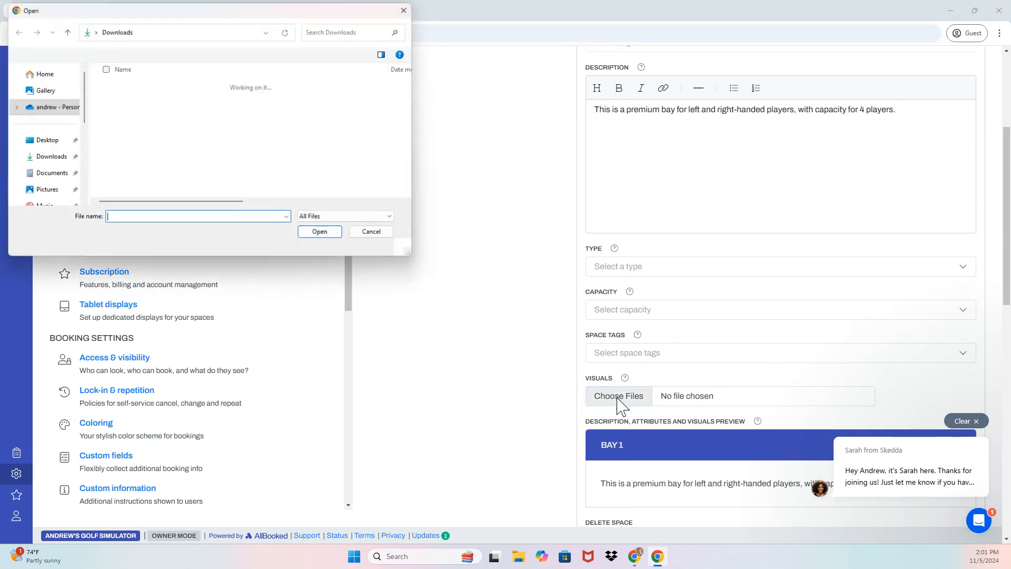
left_click(169, 100)
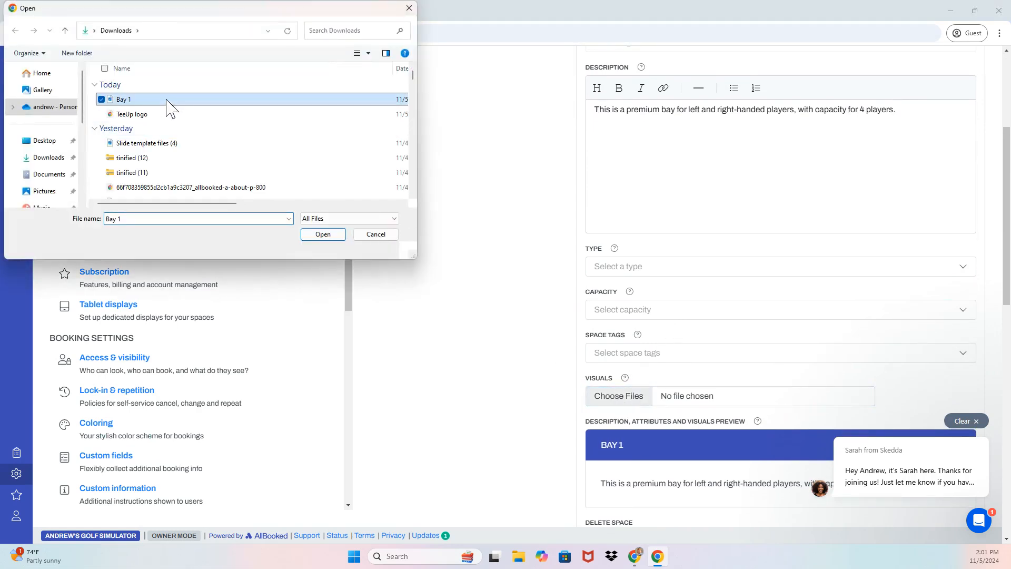
left_click(333, 237)
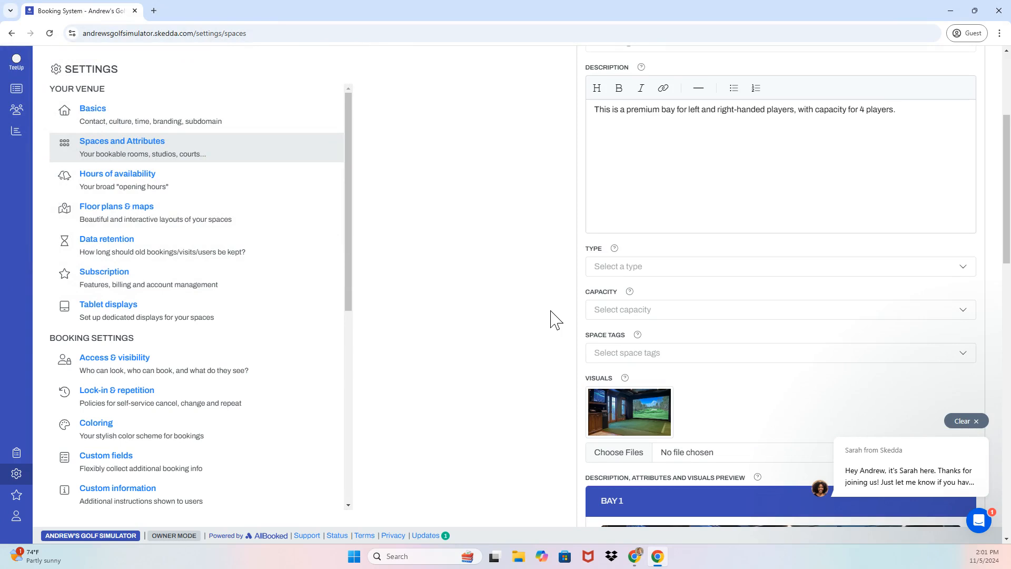
Add a colouring rule making bookings with payment status Unpaid orange-red
left_click(132, 441)
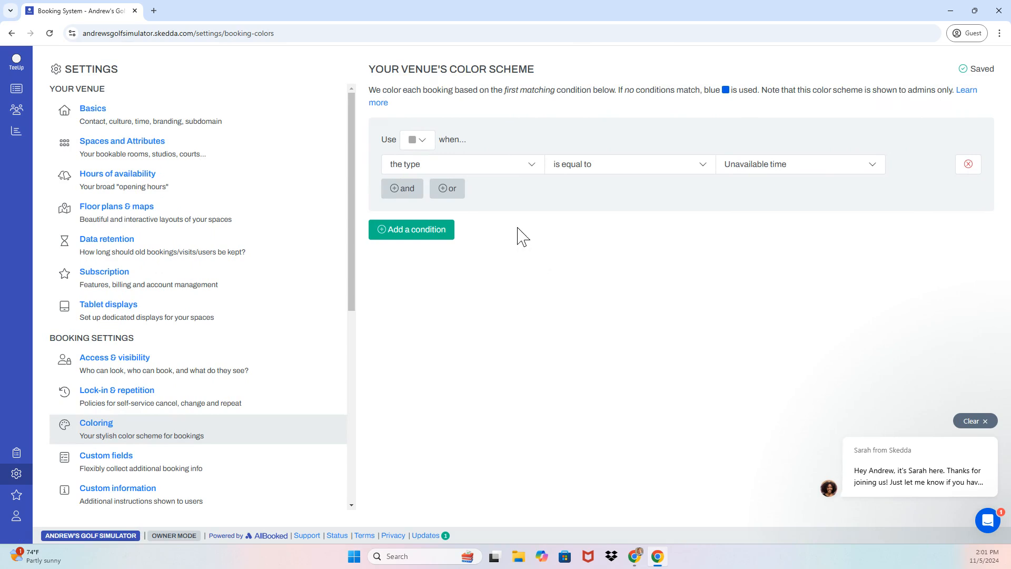
left_click(421, 140)
left_click(423, 150)
left_click(424, 150)
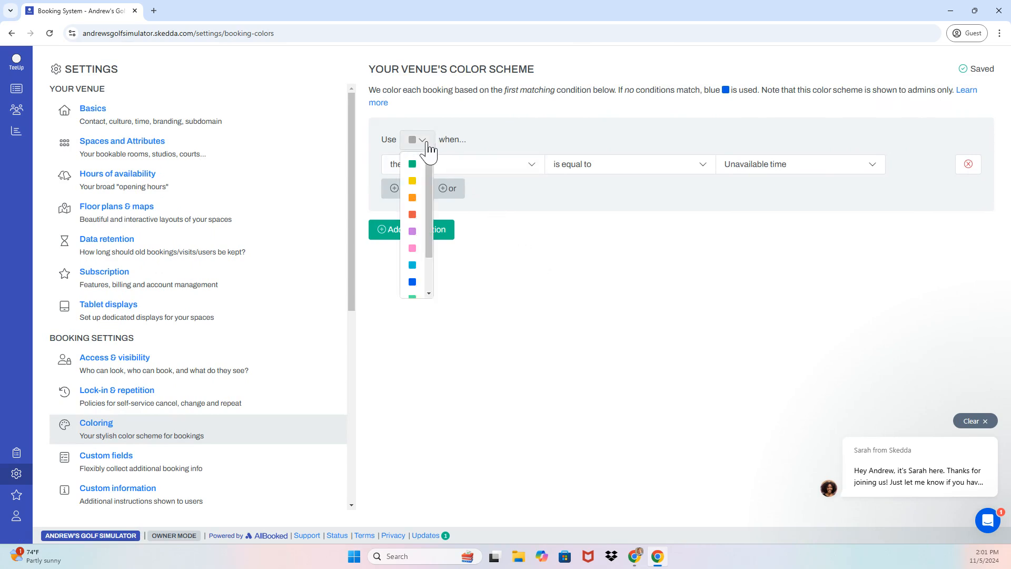
left_click(415, 214)
left_click(510, 168)
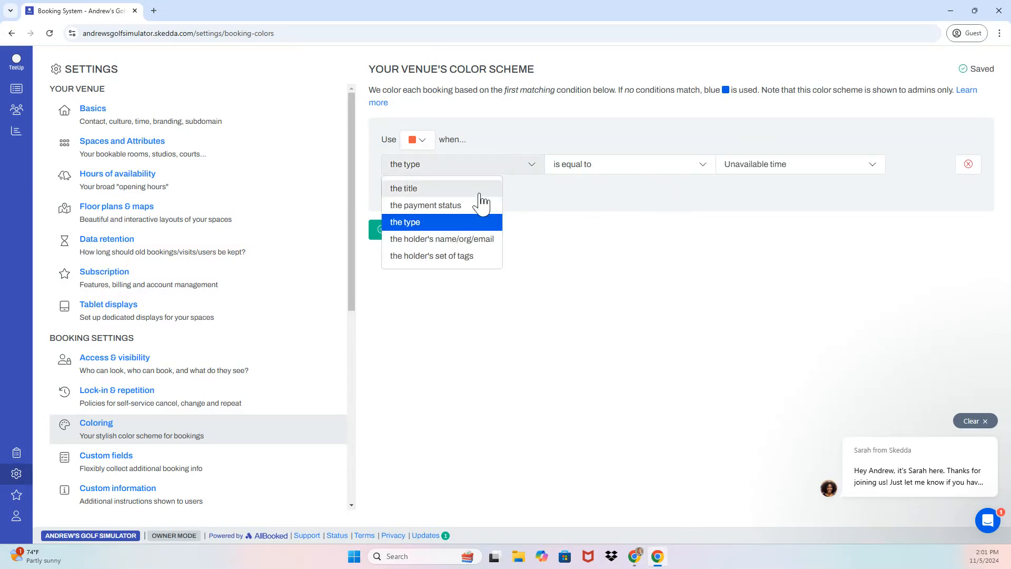
left_click(451, 203)
left_click(743, 174)
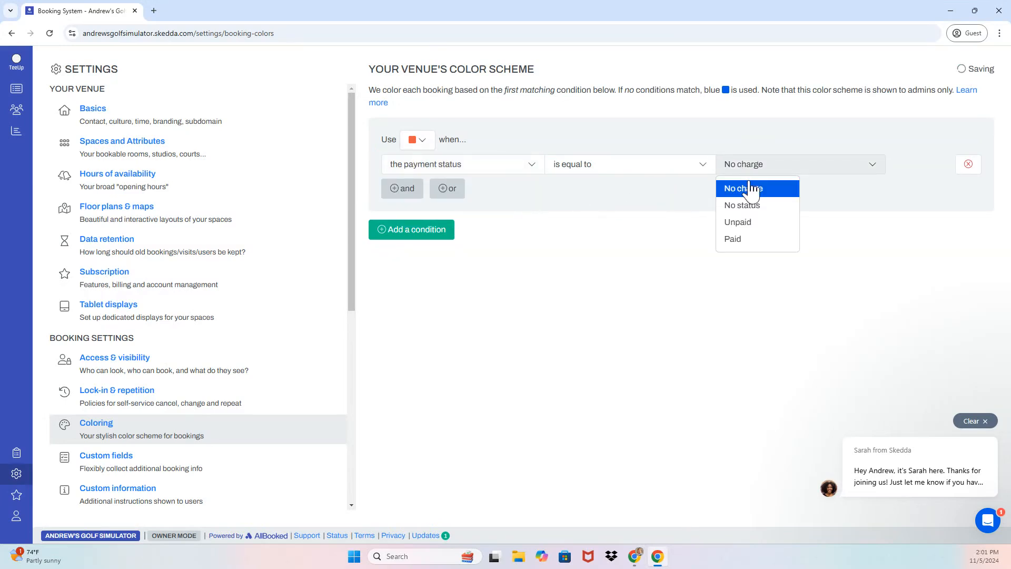
left_click(737, 223)
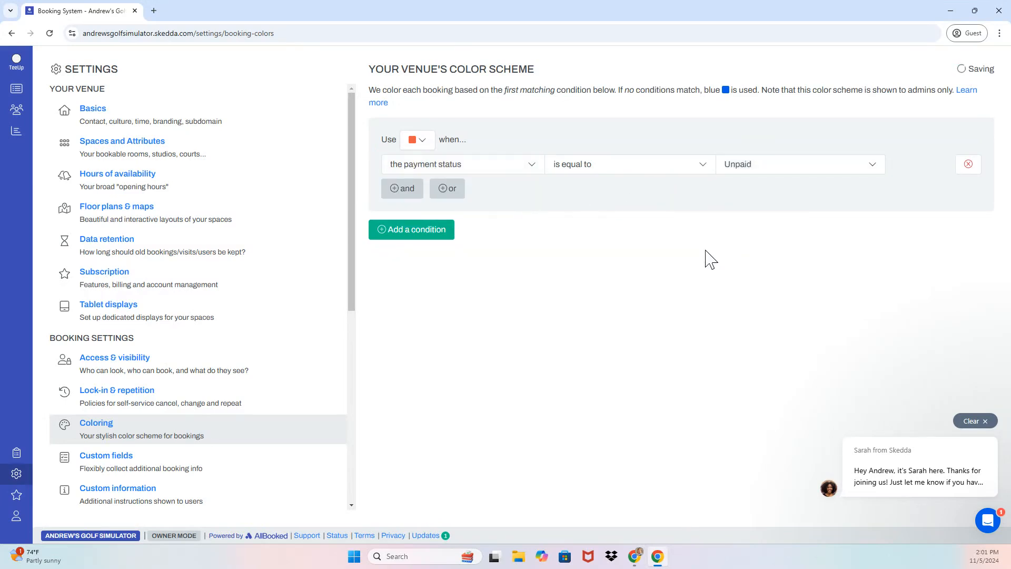
Add a purple rule for bookings whose title contains 'Birthday Party', then view the day calendar
left_click(413, 234)
left_click(416, 242)
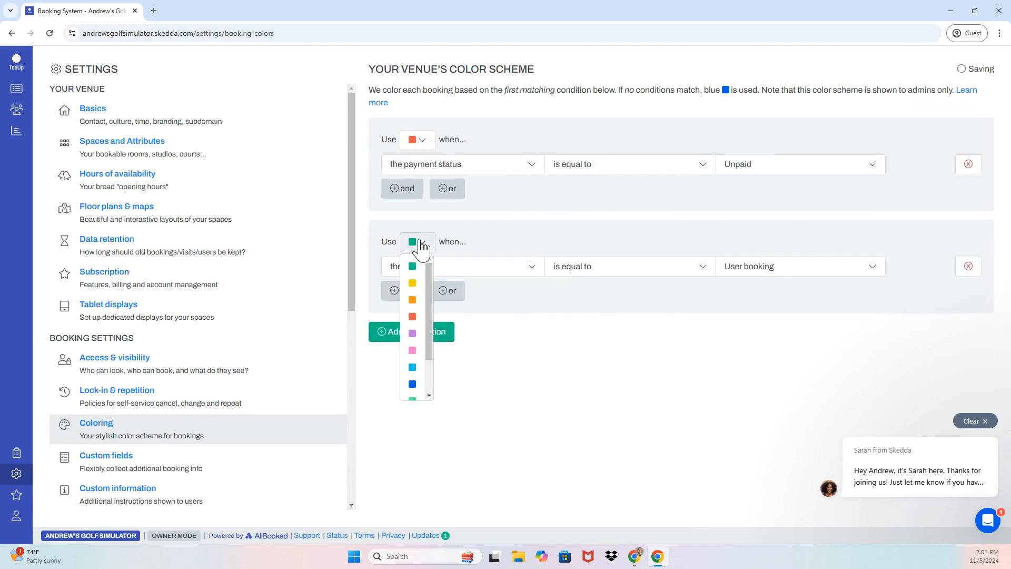
left_click(416, 336)
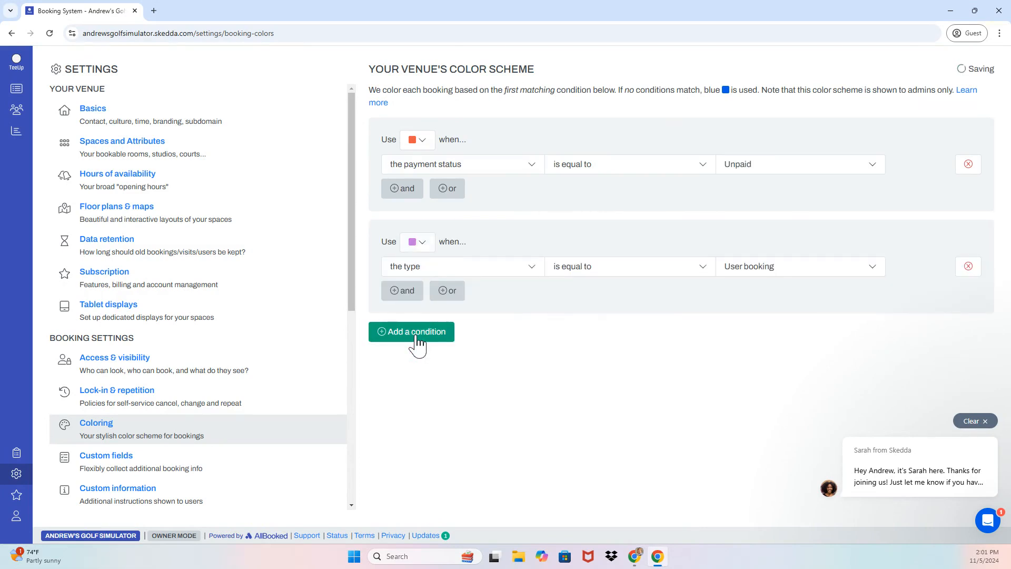
left_click(452, 274)
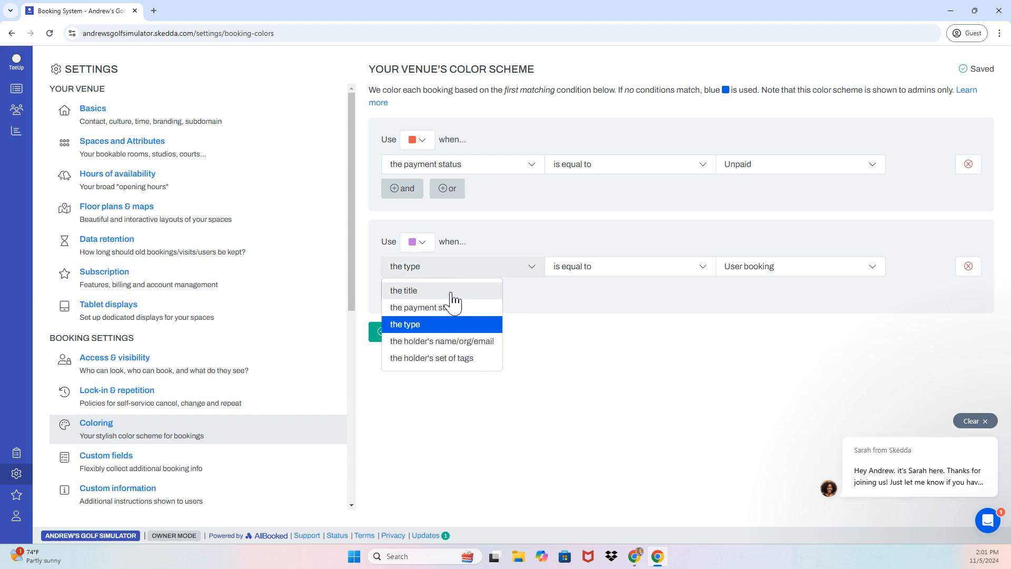
left_click(416, 289)
left_click(749, 266)
type("Birthday Party")
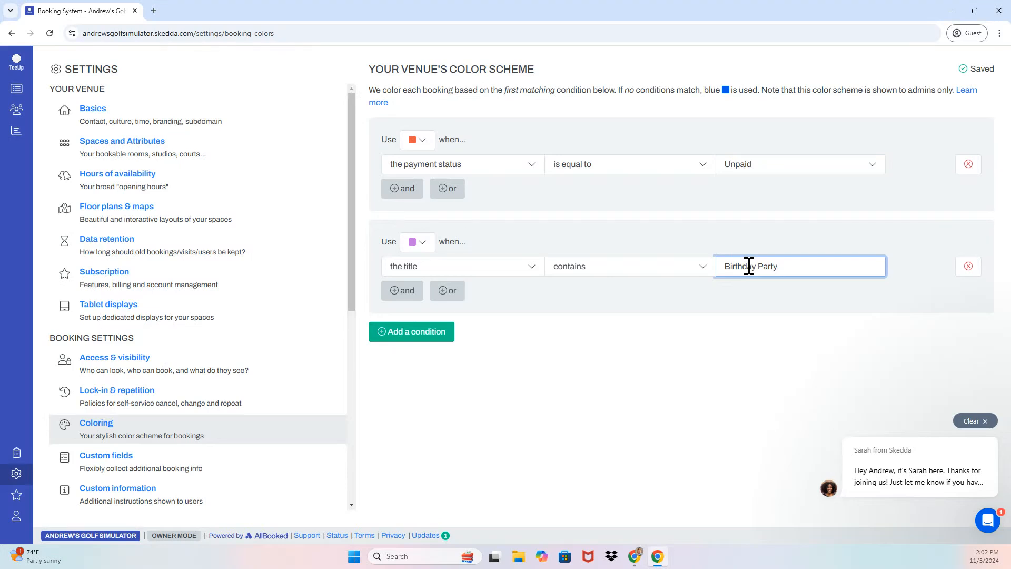
left_click(16, 97)
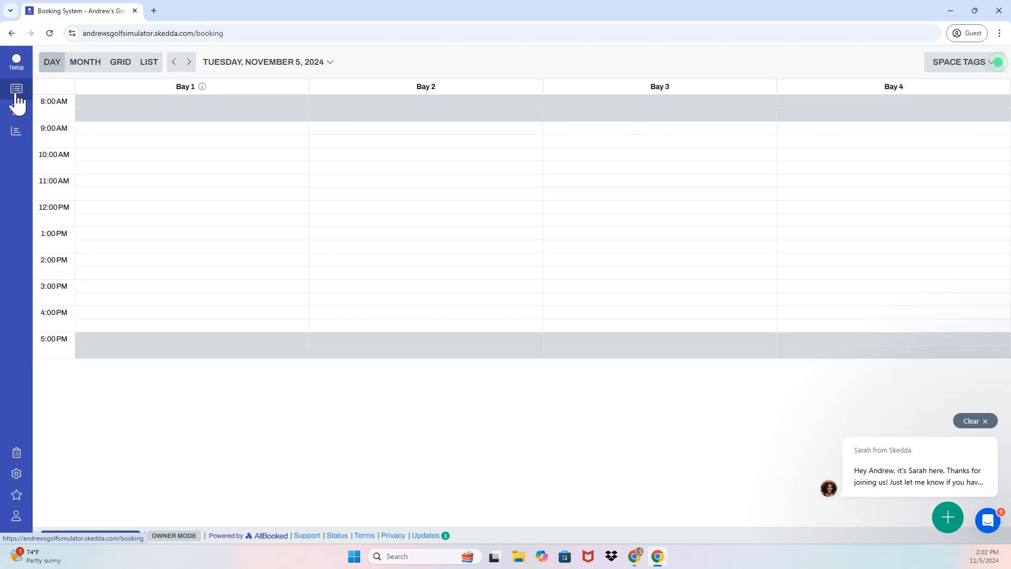
Check Bay 1's details, then book Bay 1 from 2:00–2:30 PM with a booking title
left_click(203, 87)
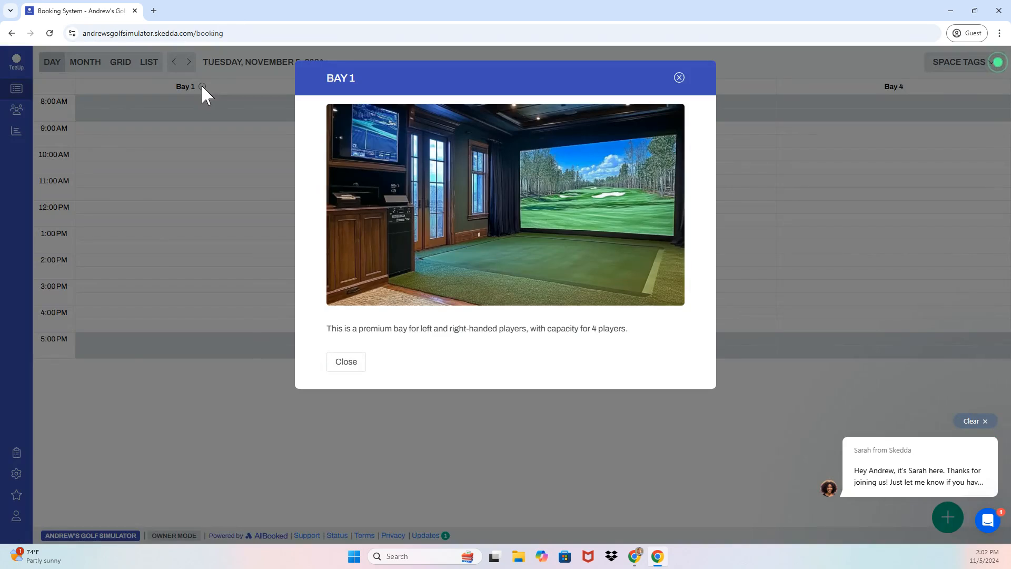
left_click(680, 78)
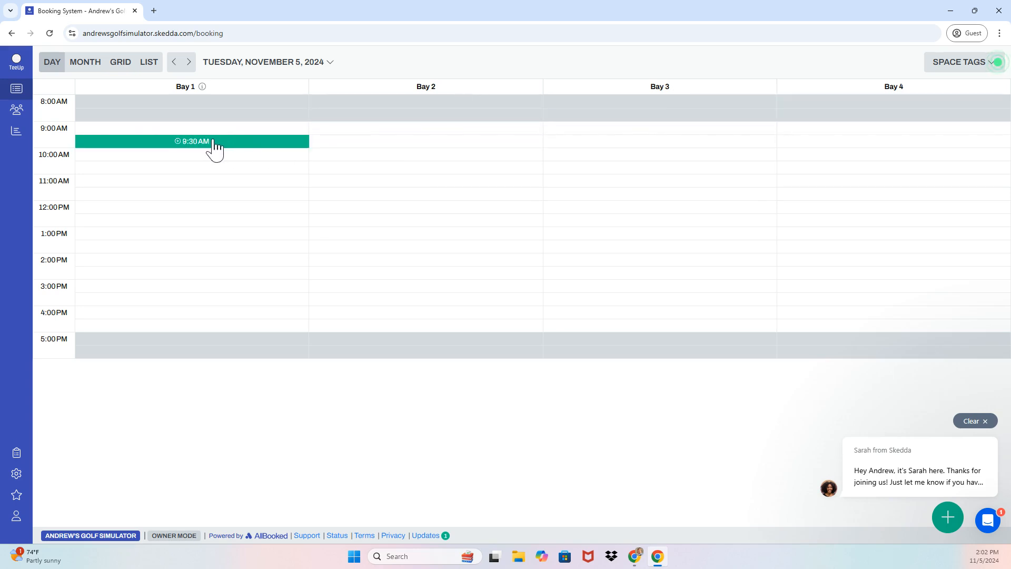
left_click(200, 259)
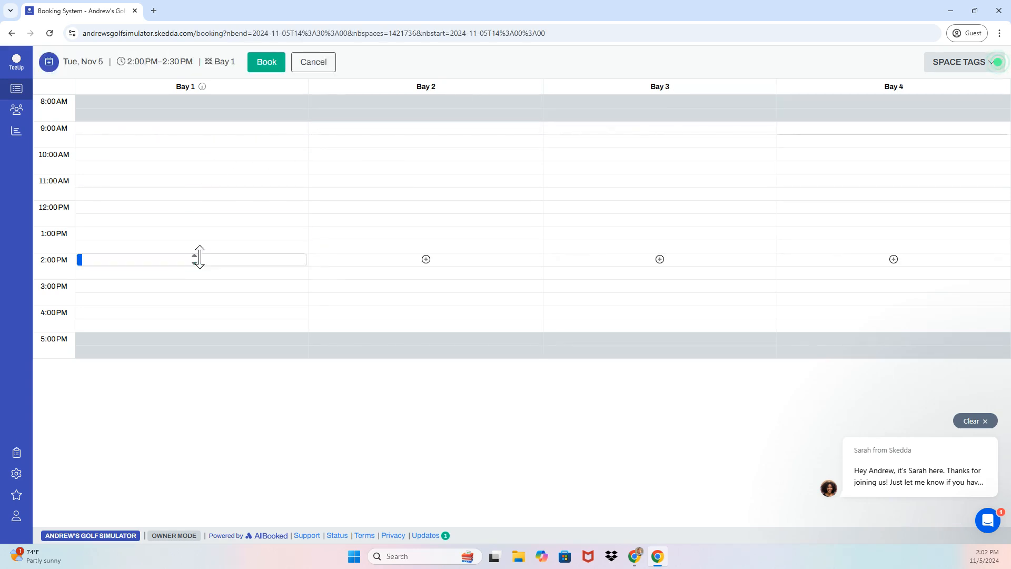
left_click(267, 62)
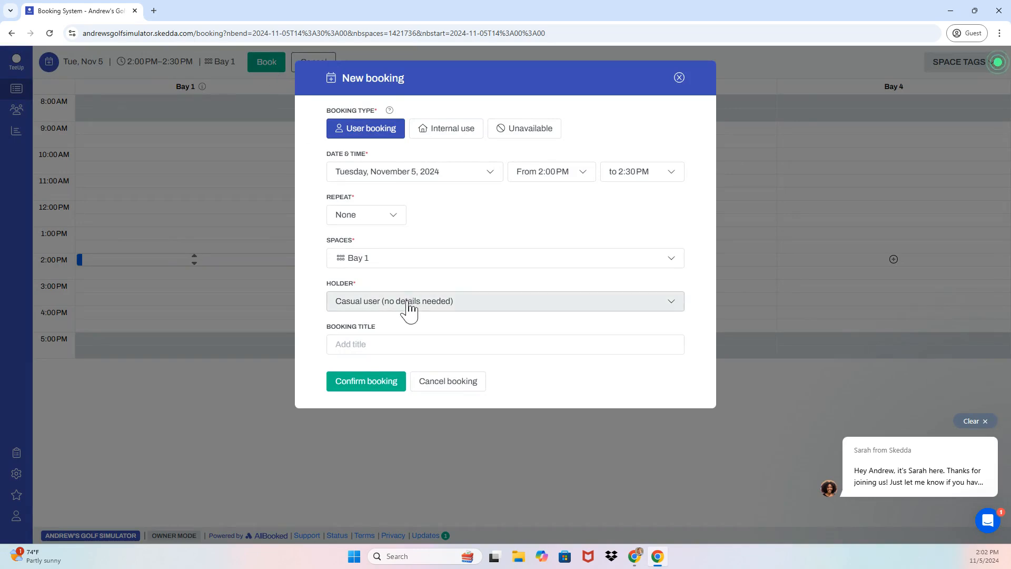
left_click(372, 342)
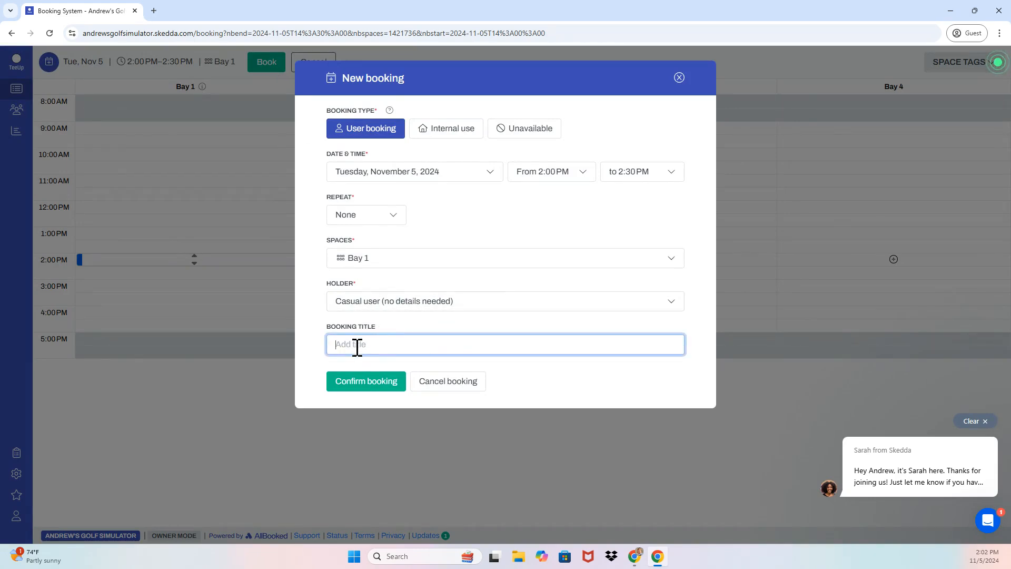
type("Andrew's Booking")
left_click(356, 389)
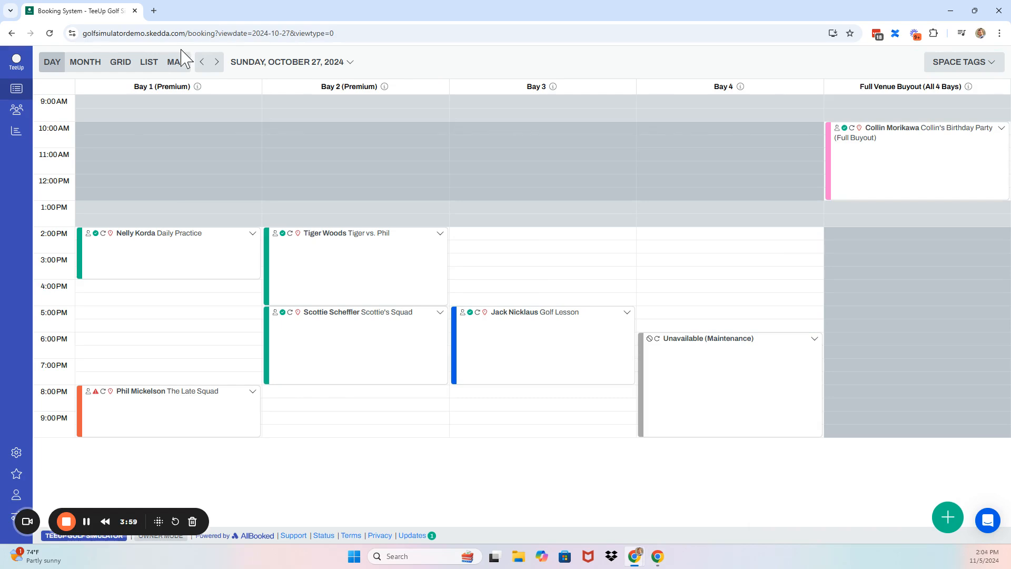
Book Bay 3 at 3:30 PM from the floor-plan map view
left_click(178, 62)
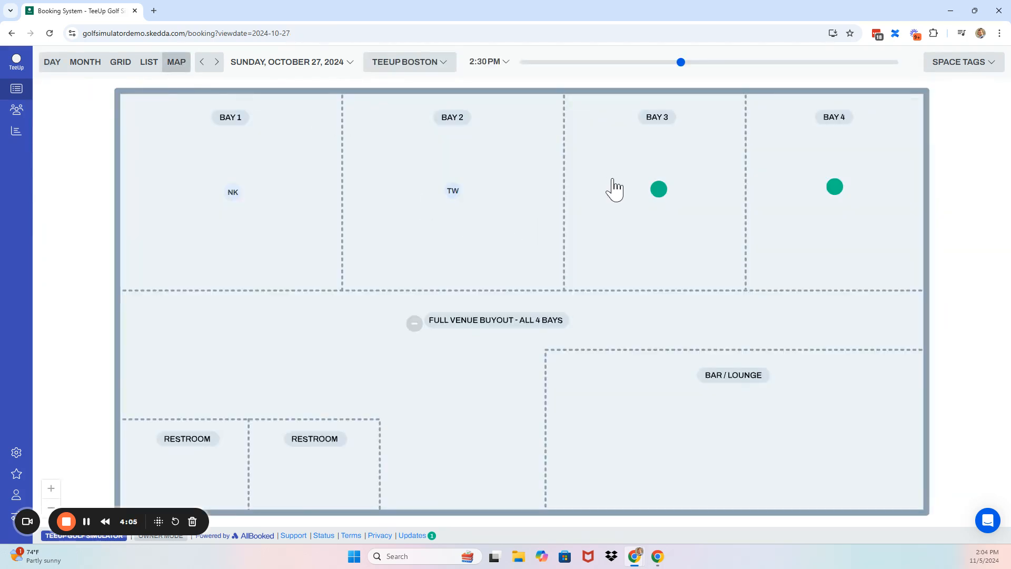
left_click(659, 190)
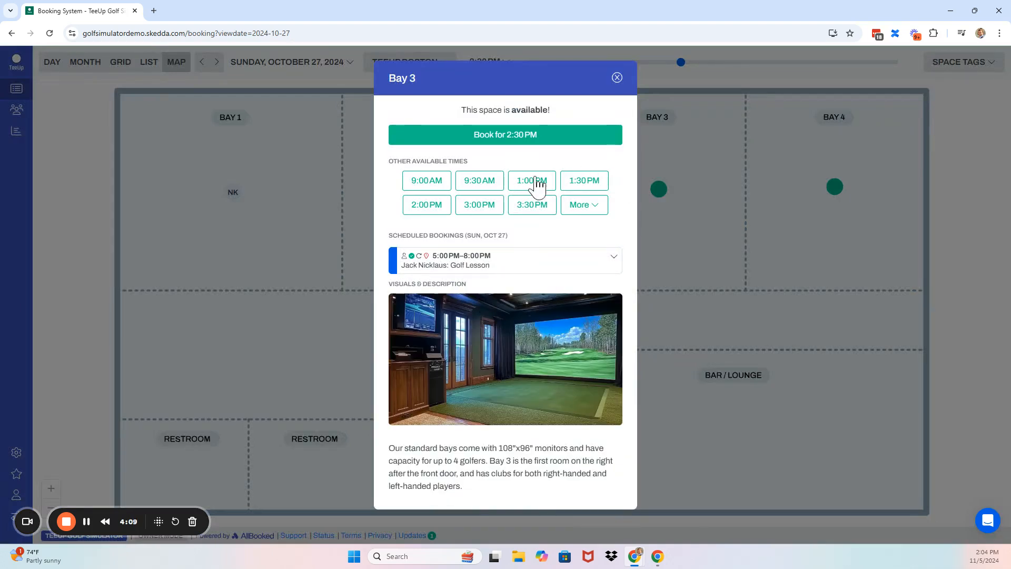
left_click(539, 209)
scroll(458, 343, "down", 2)
left_click(361, 503)
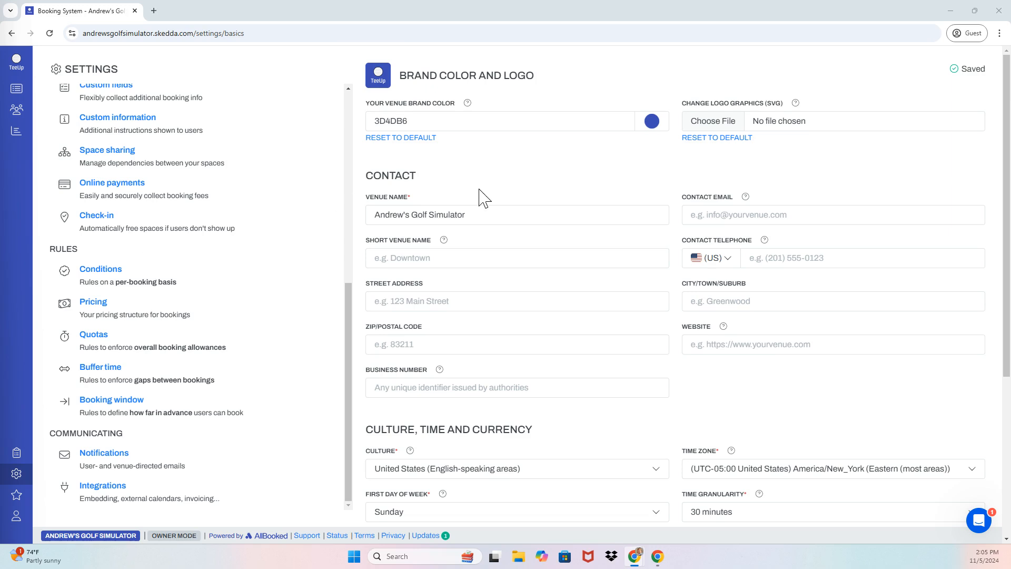
Add a booking condition forbidding bookings longer than 3h
left_click(193, 281)
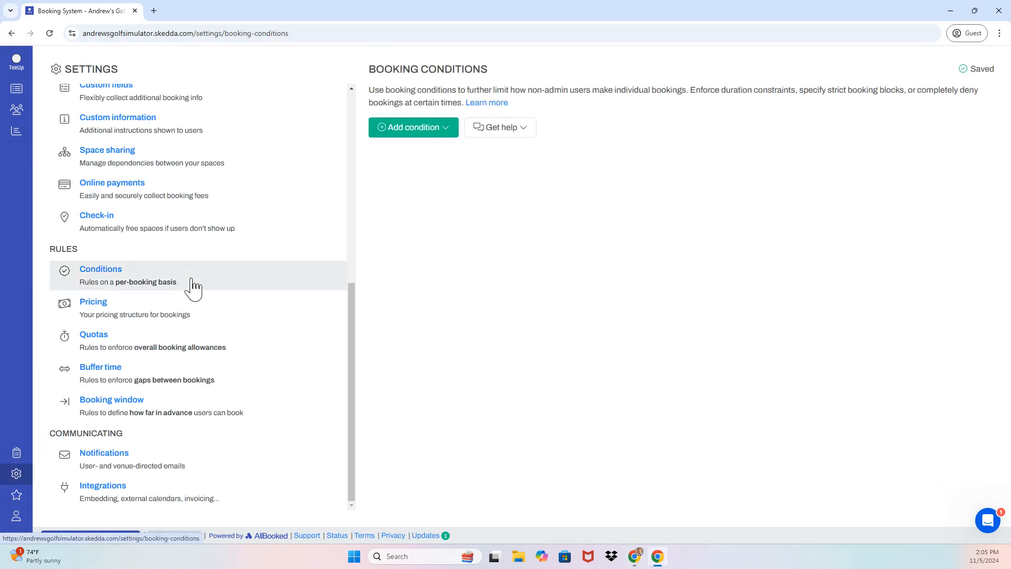
left_click(430, 129)
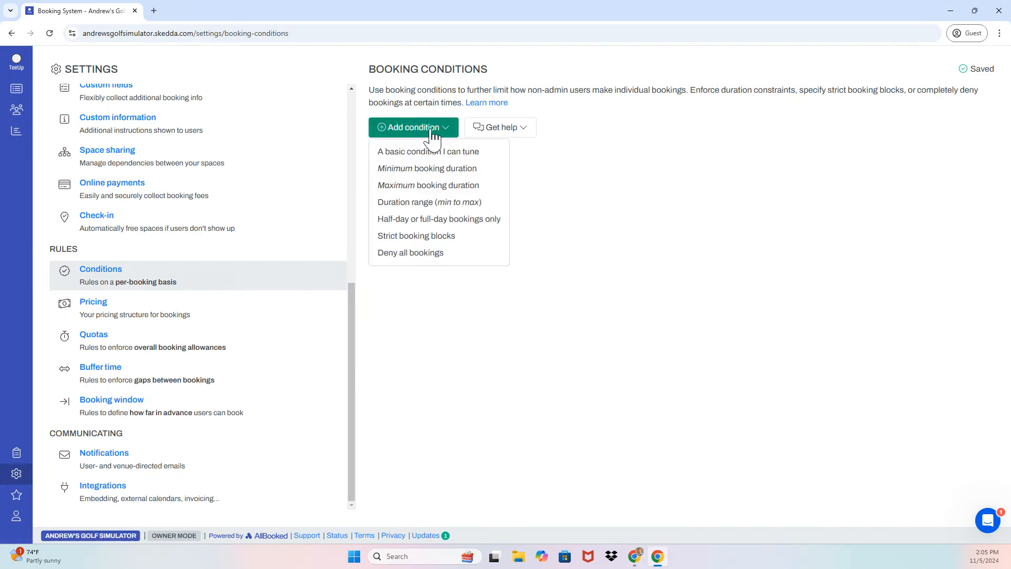
left_click(434, 158)
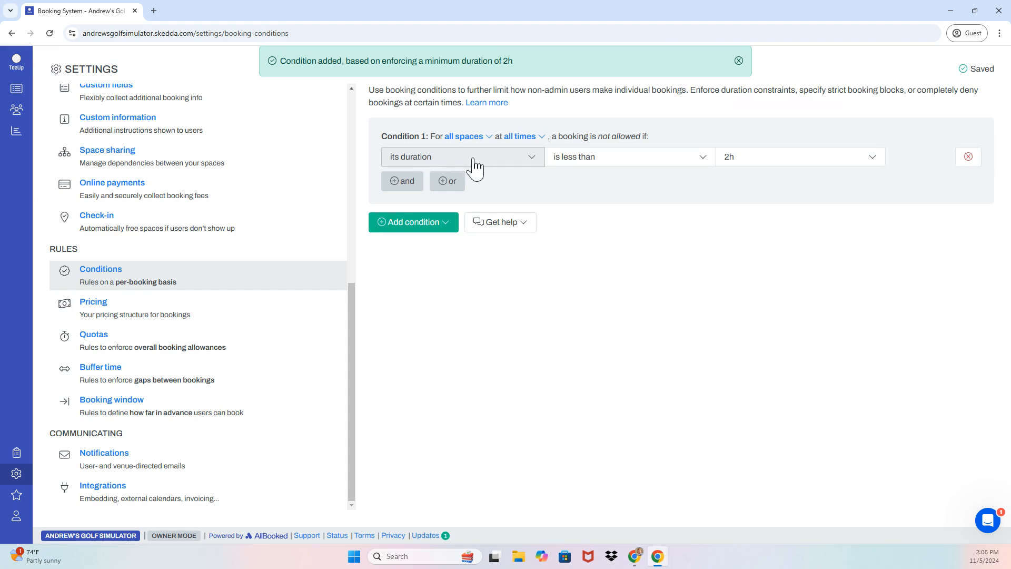
left_click(702, 158)
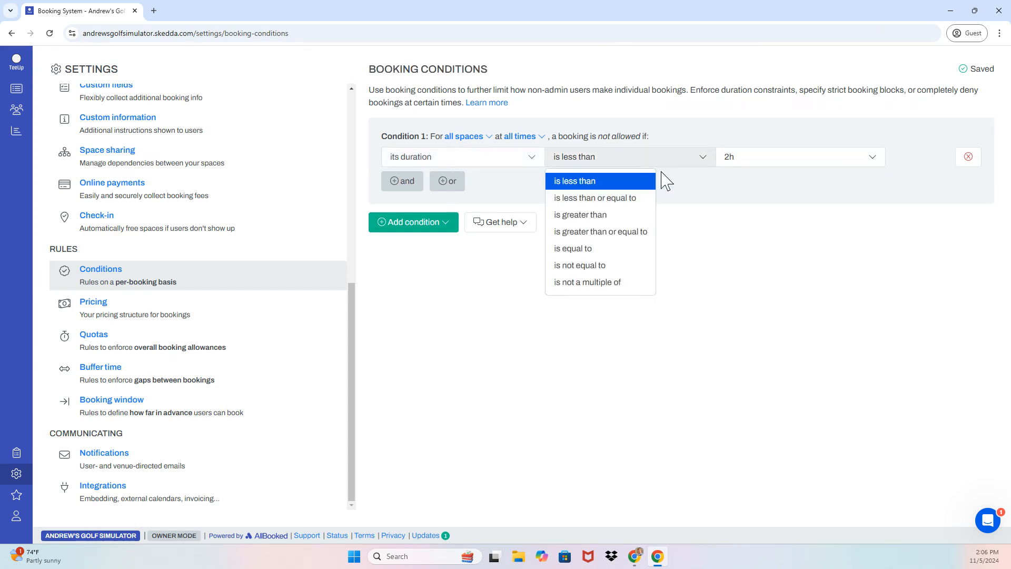
left_click(600, 218)
left_click(805, 160)
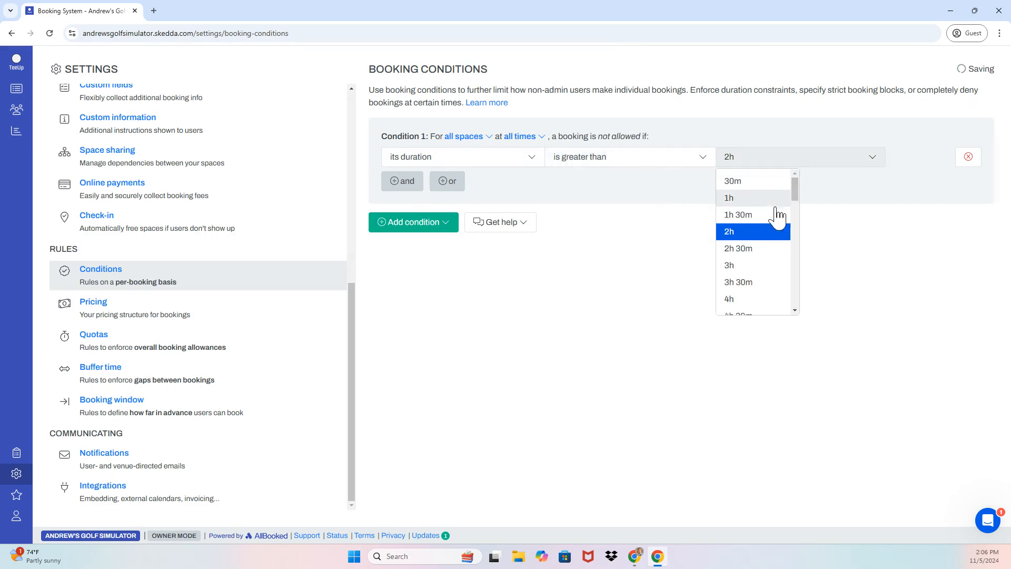
left_click(751, 268)
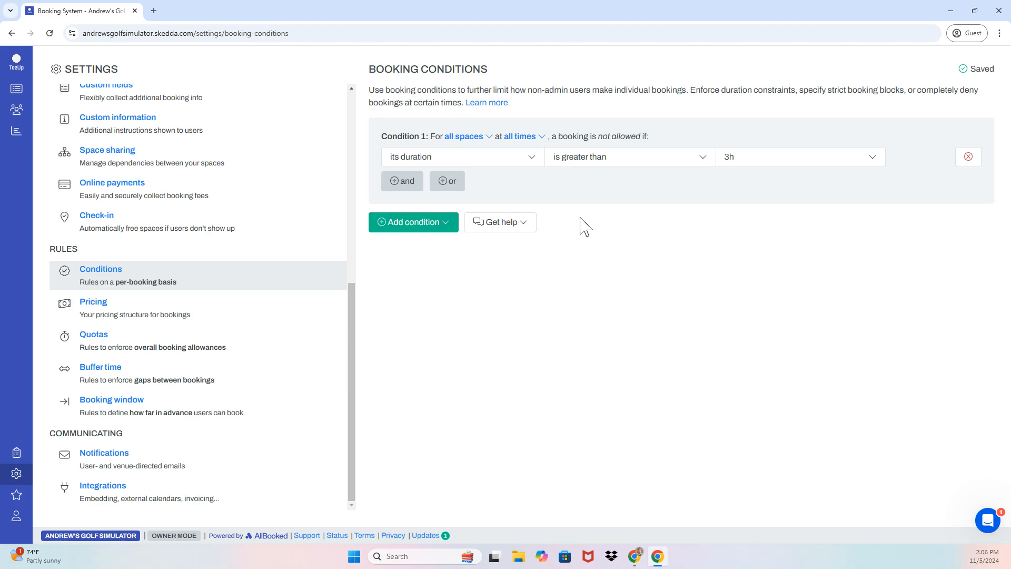
Exempt holders tagged Staff from the 3h limit, then go to Quota Rules
left_click(408, 184)
left_click(424, 185)
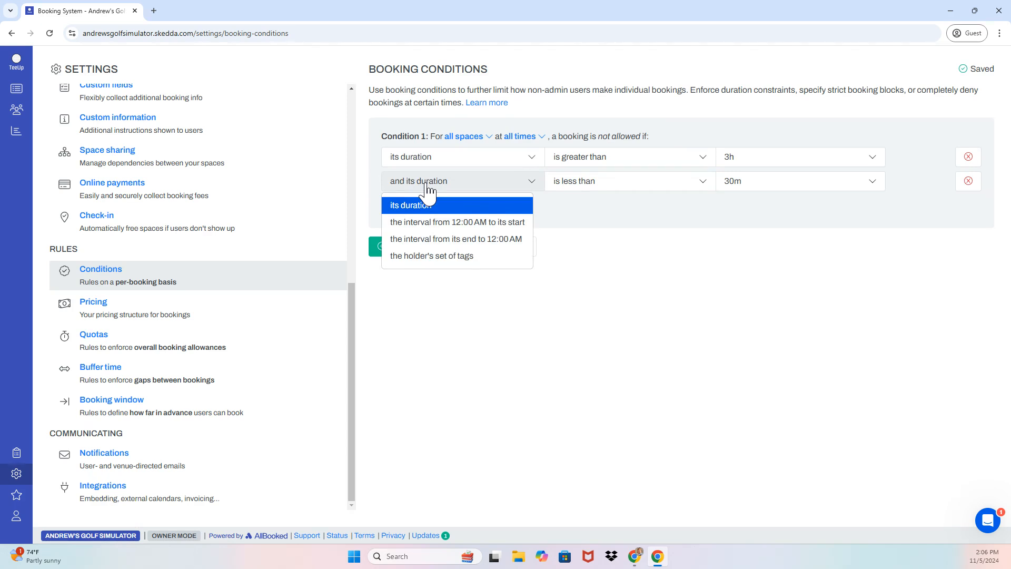
left_click(433, 256)
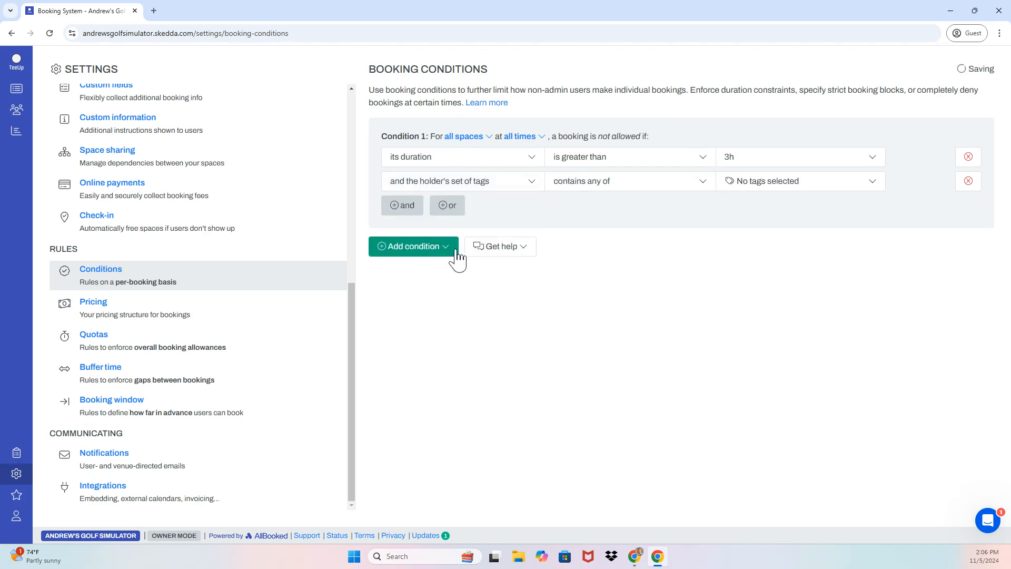
left_click(625, 185)
left_click(606, 222)
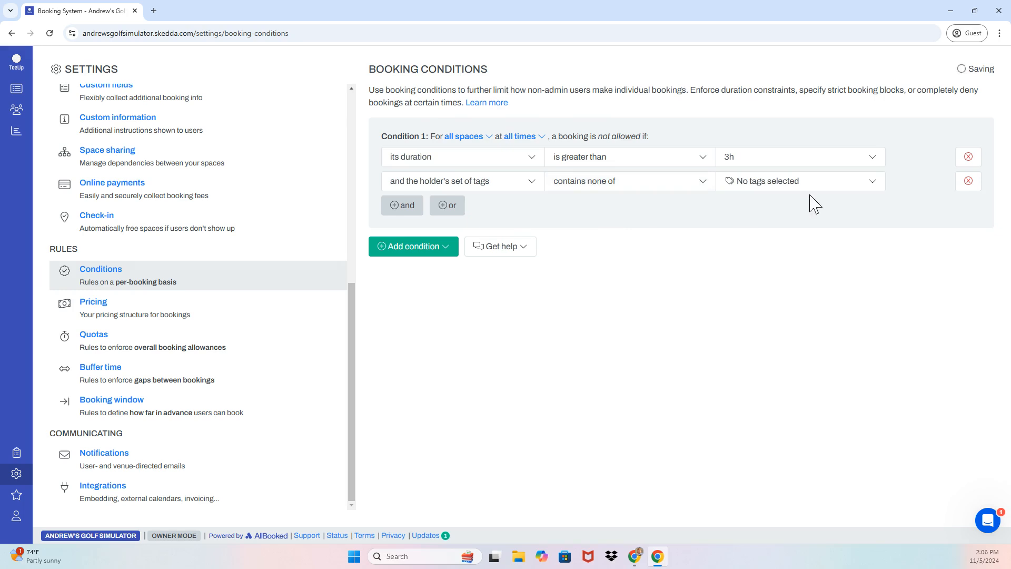
left_click(808, 184)
left_click(729, 241)
left_click(668, 226)
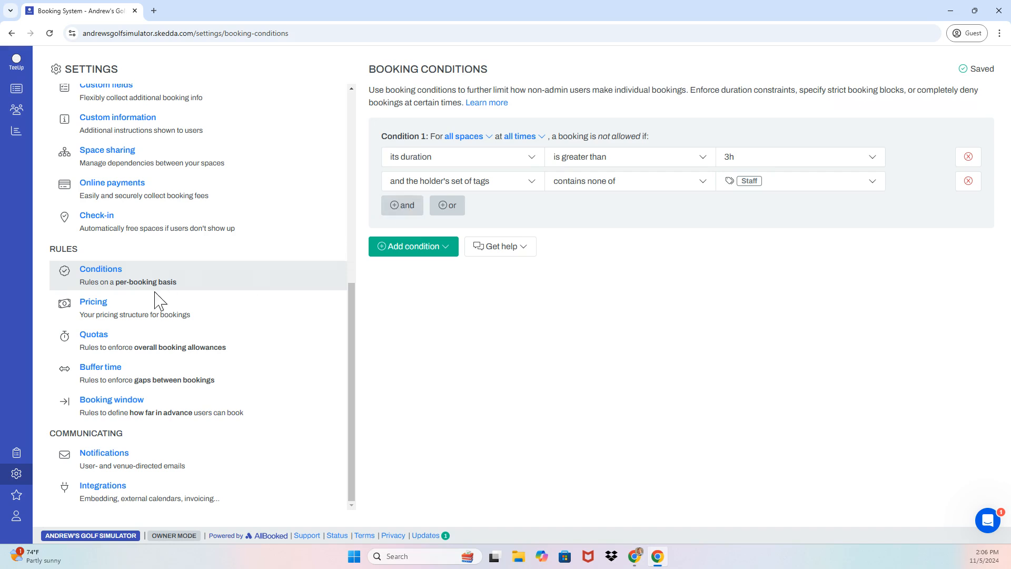
left_click(138, 352)
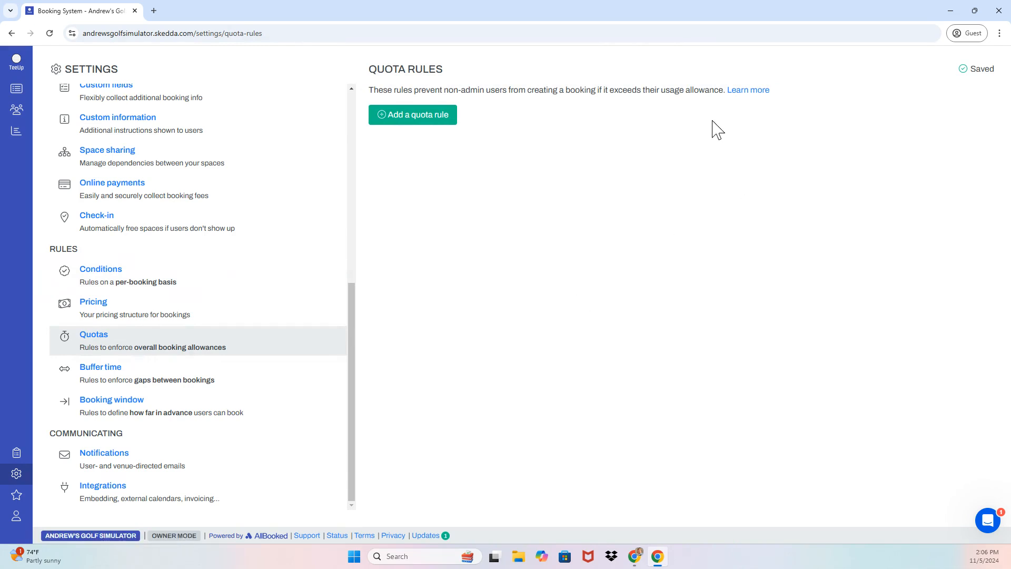
Add a quota rule that applies only to individuals tagged Members
left_click(450, 118)
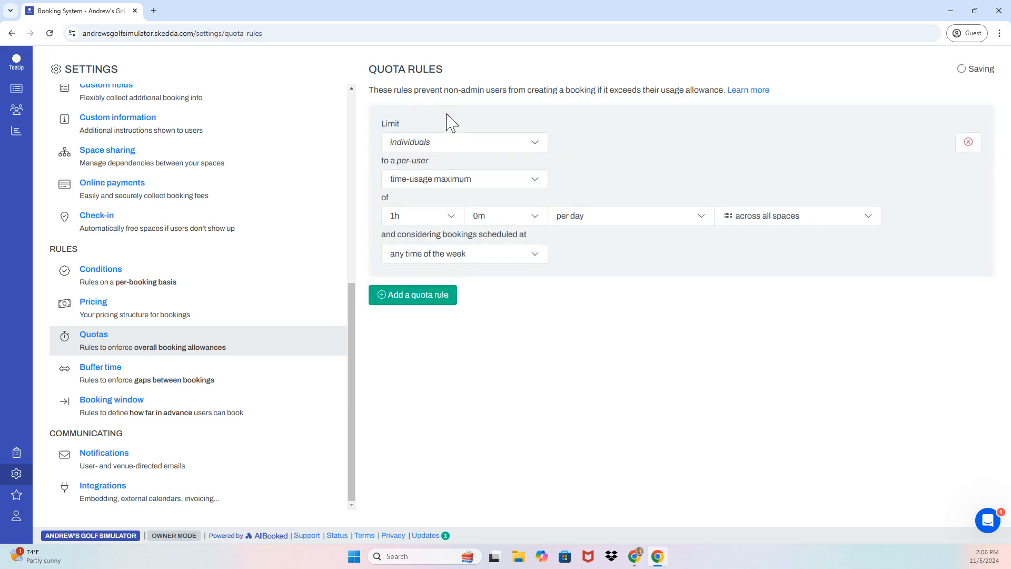
left_click(442, 152)
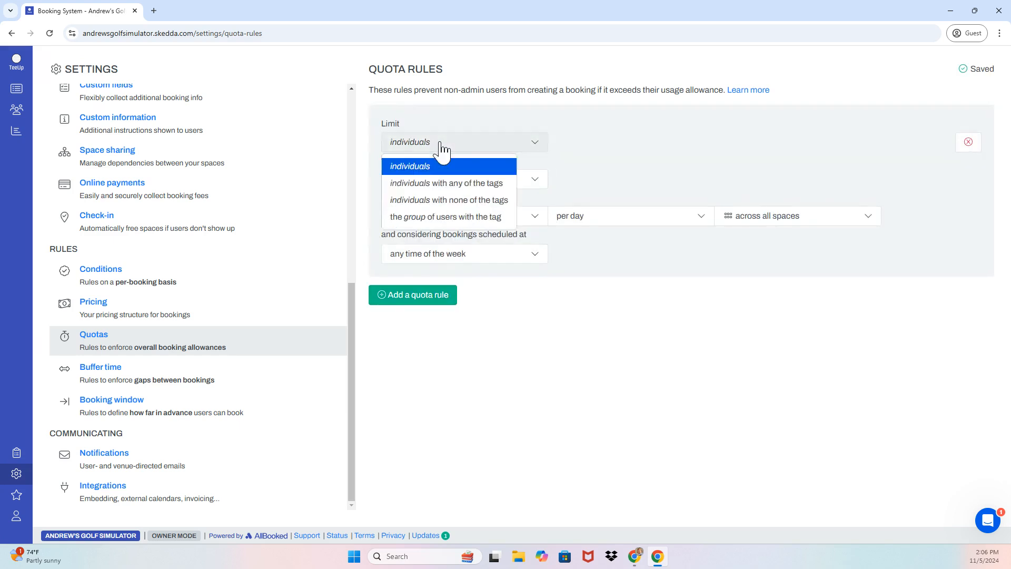
left_click(445, 185)
left_click(616, 150)
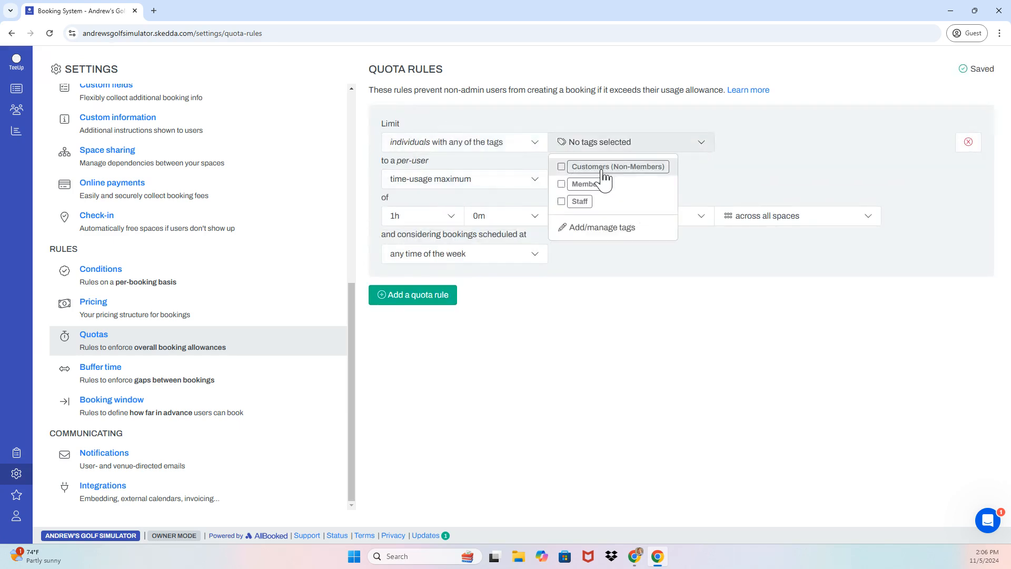
left_click(595, 185)
Set the Members quota allowance to 10h per calendar month
left_click(424, 224)
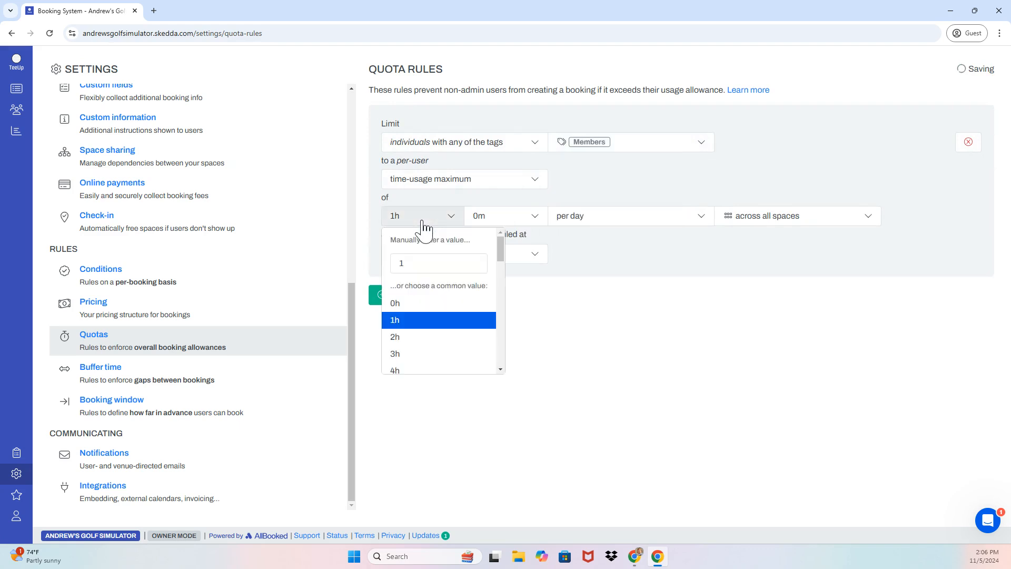
left_click(435, 284)
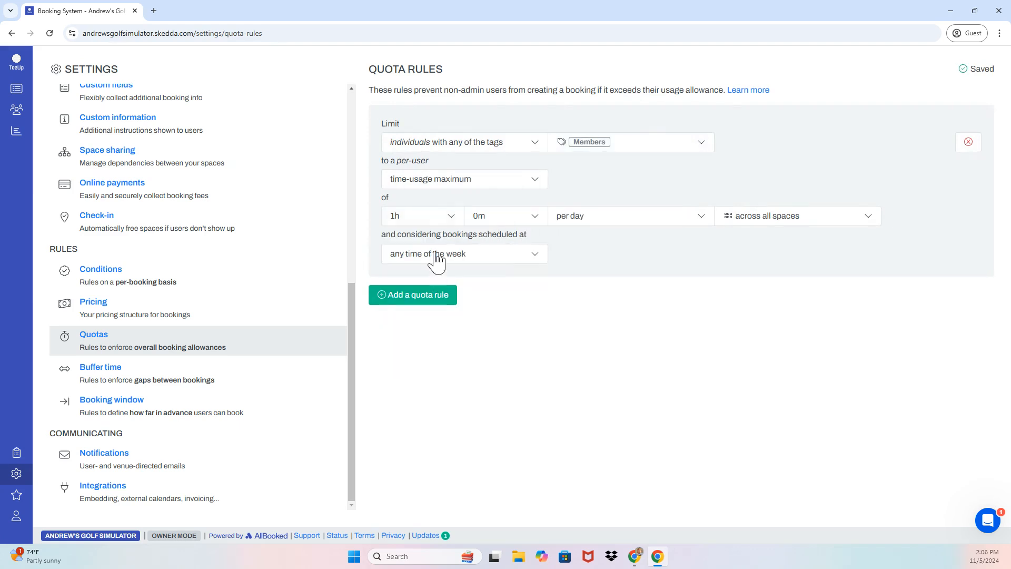
left_click(419, 221)
left_click(417, 267)
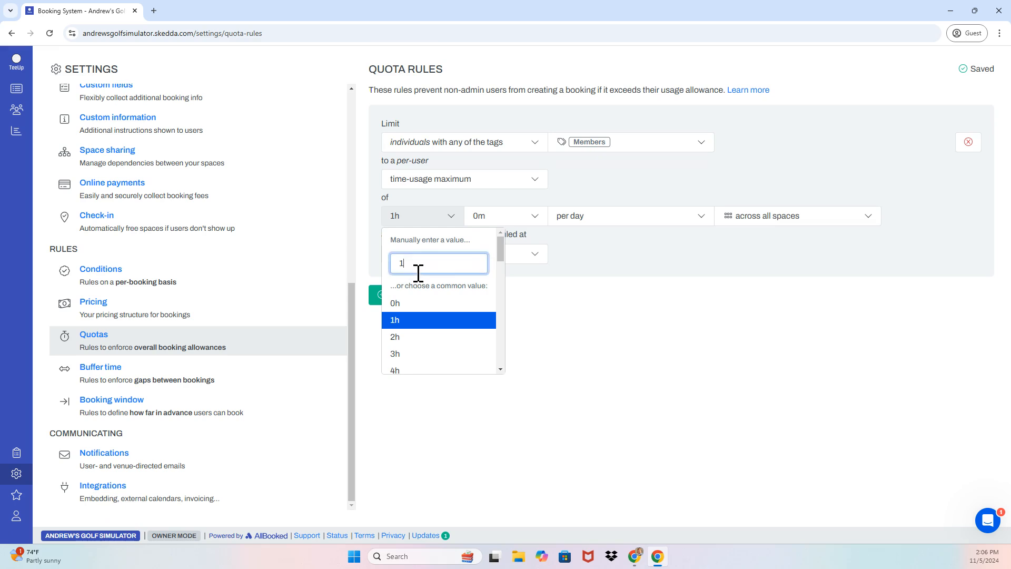
type("0")
left_click(579, 222)
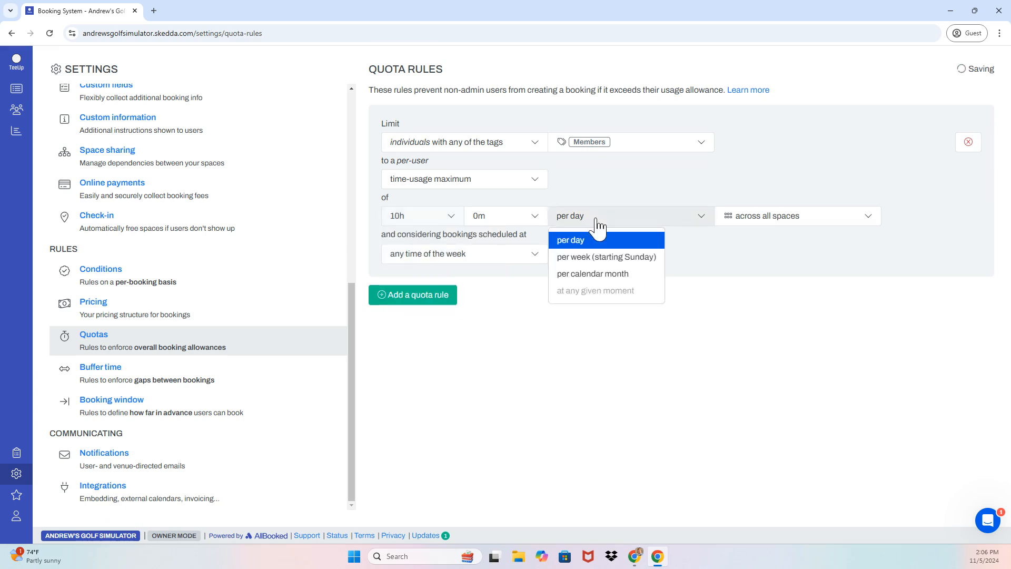
left_click(585, 275)
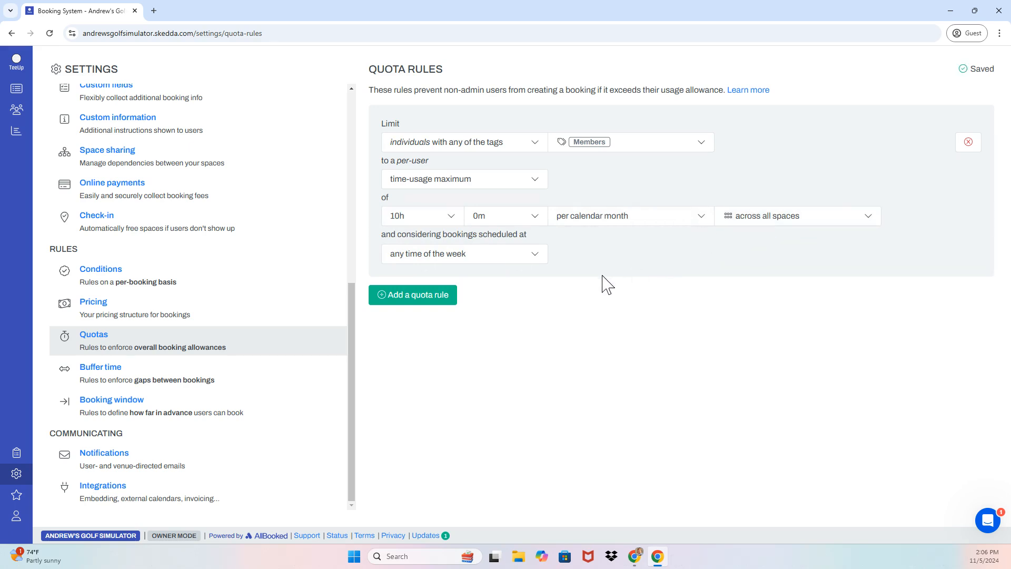
left_click(182, 375)
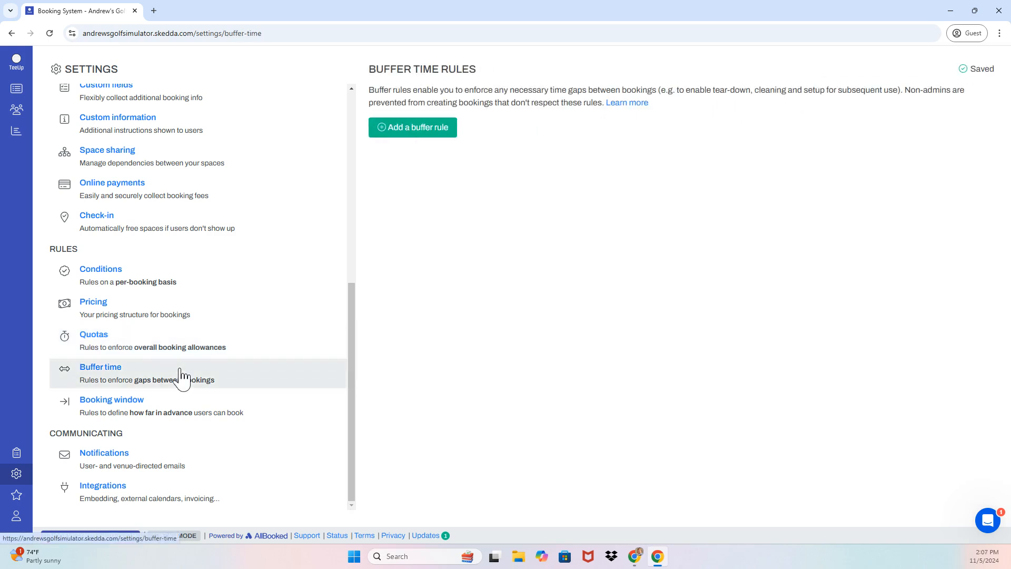
Add a buffer rule covering Bay 1, Bay 2, Bay 3 and Bay 4 with a 30m buffer
left_click(413, 128)
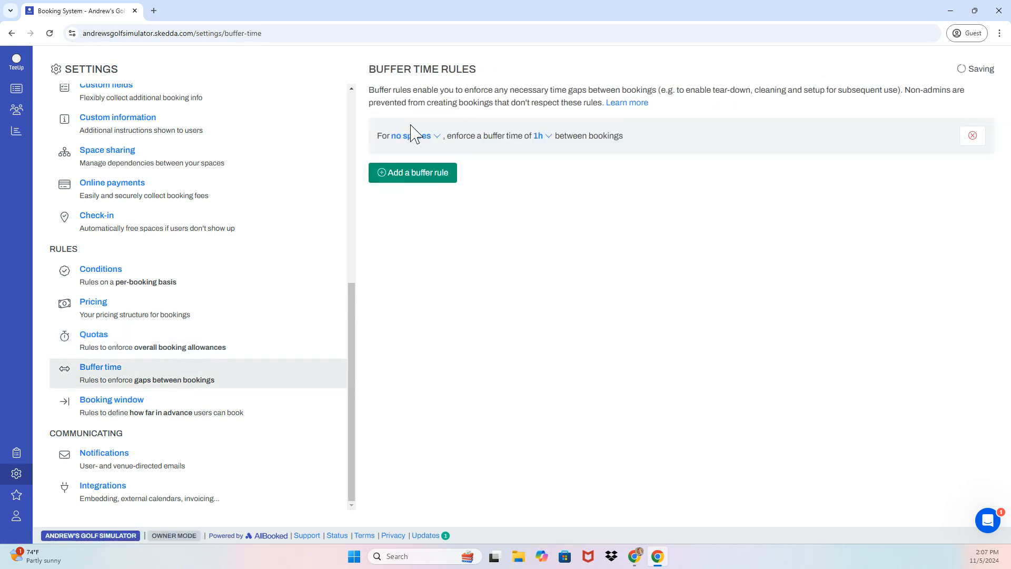
left_click(429, 138)
left_click(420, 154)
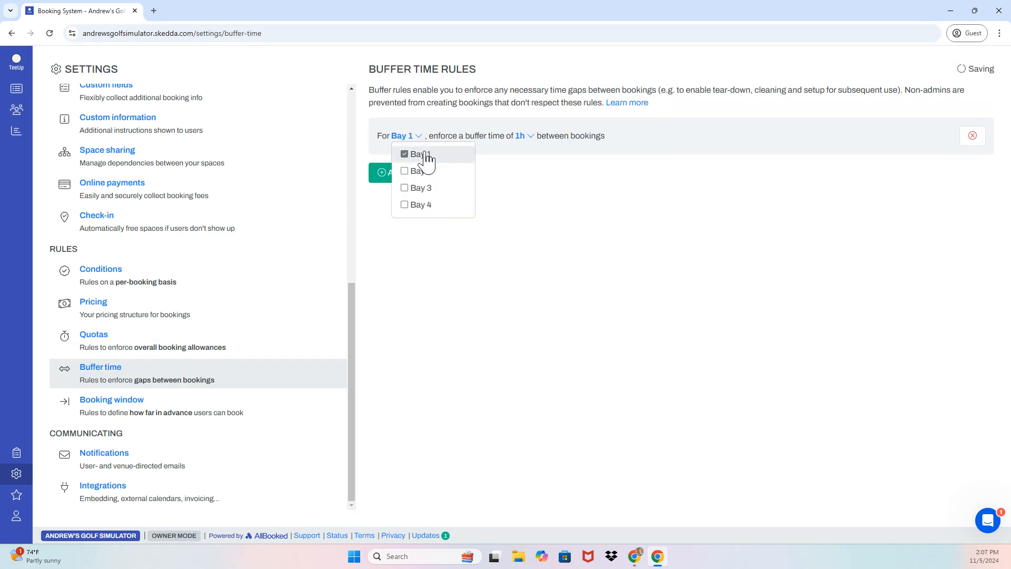
left_click(421, 172)
left_click(420, 188)
left_click(418, 206)
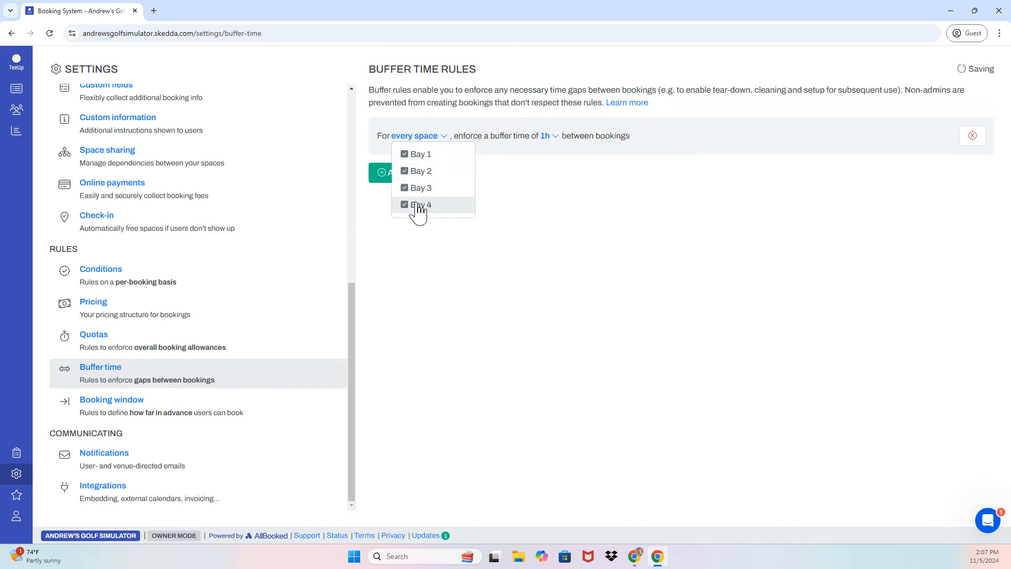
left_click(513, 190)
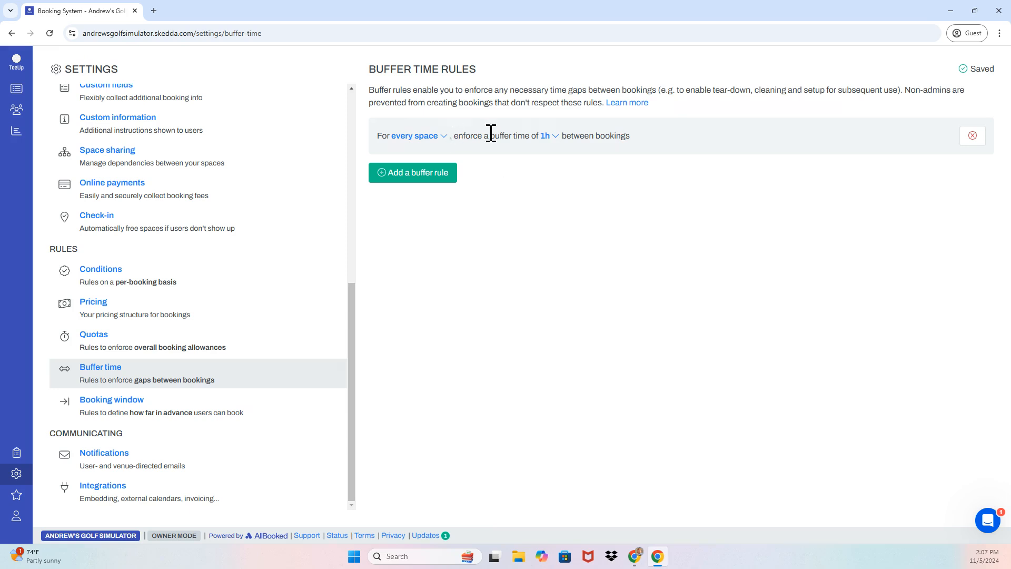
left_click(547, 138)
scroll(560, 171, "up", 3)
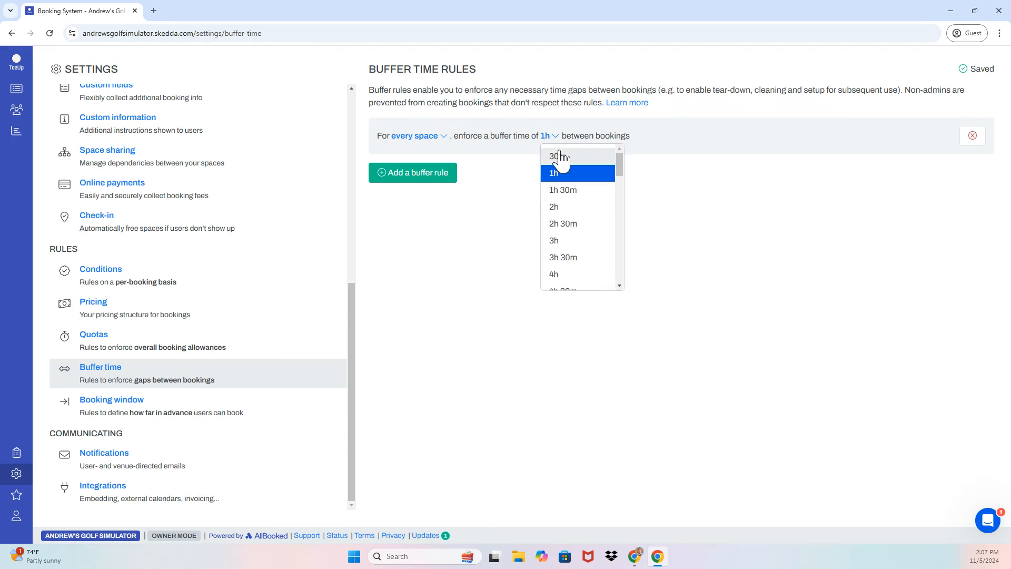
left_click(560, 158)
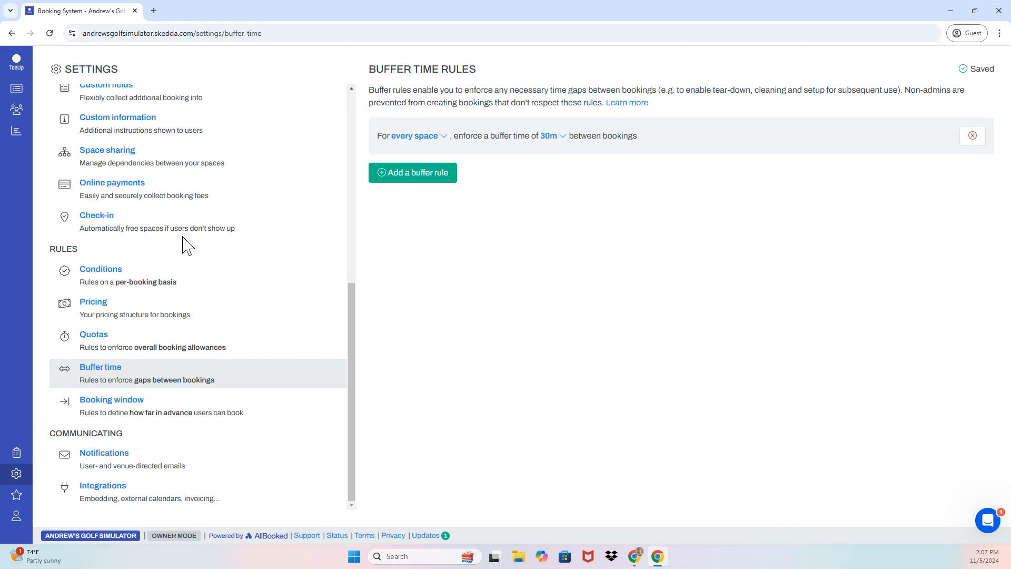
left_click(151, 413)
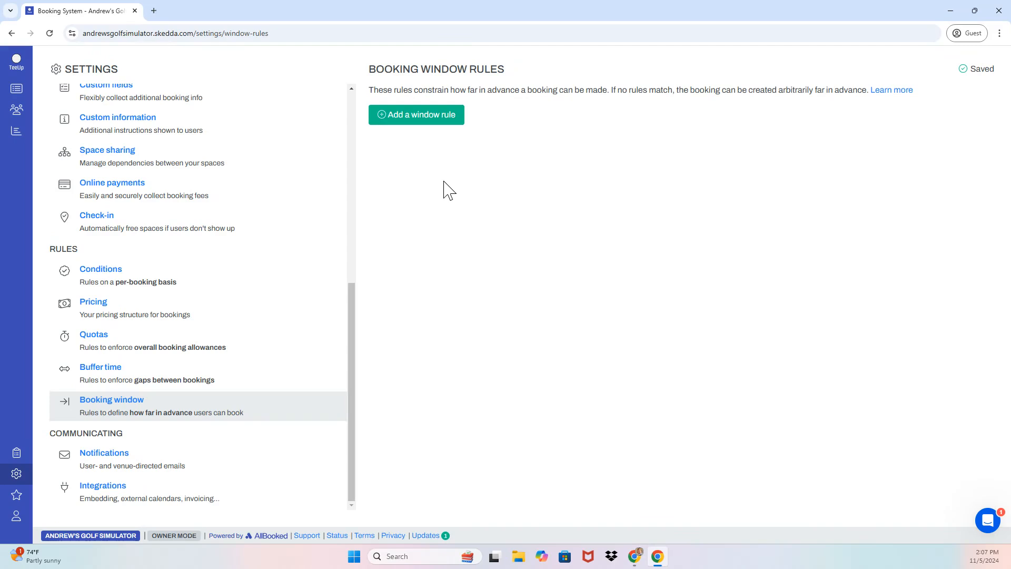
Add a booking window rule blocking bookings made less than 1 hour in advance
left_click(431, 120)
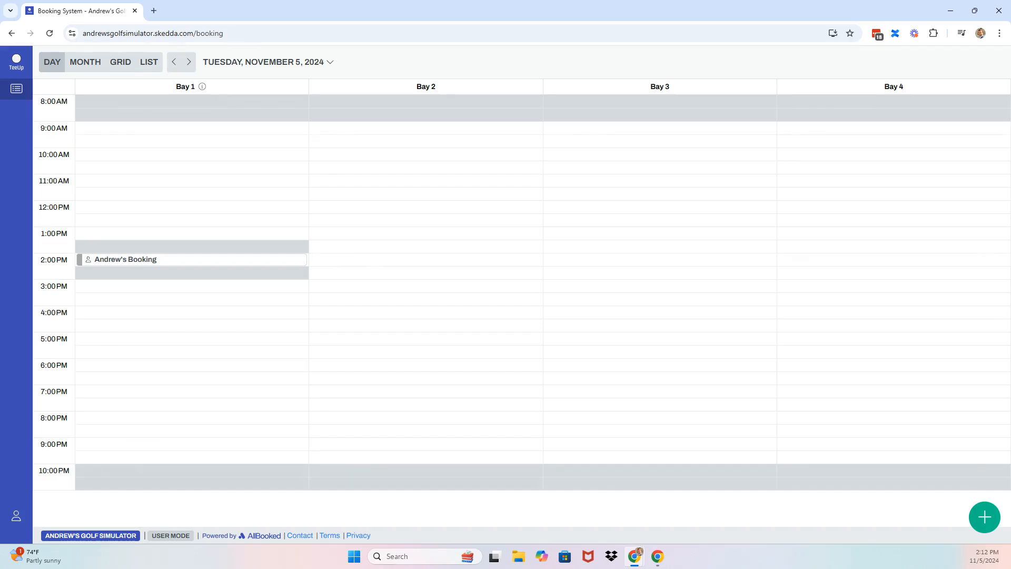
Try booking Bay 2 at 2:30 PM, then close the booking form without booking
left_click(329, 277)
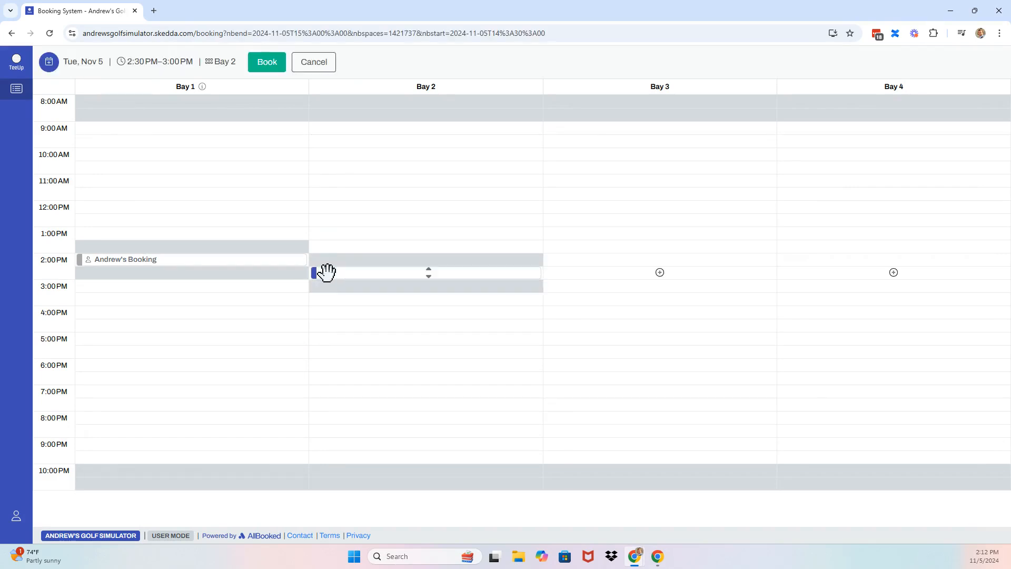
left_click(279, 60)
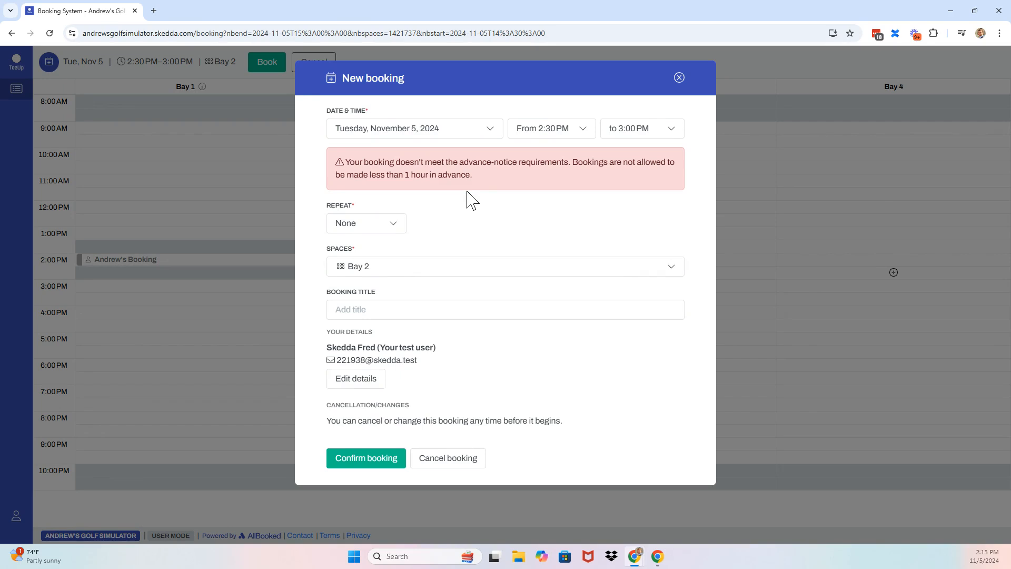
left_click(679, 78)
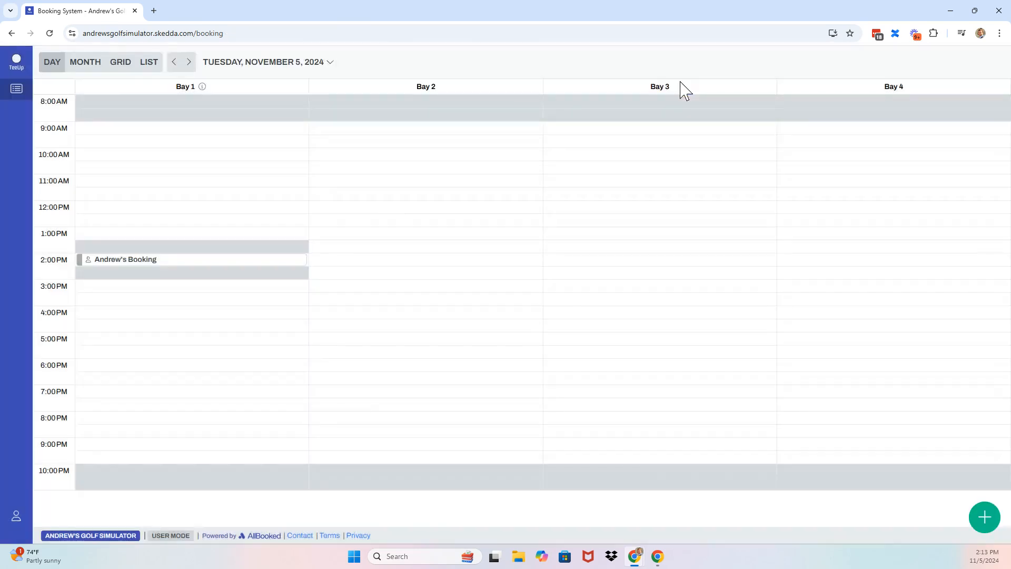
Stretch a 3:30 PM Bay 2 booking to 7:00 PM to test the 3h limit, then shrink it back
left_click(396, 298)
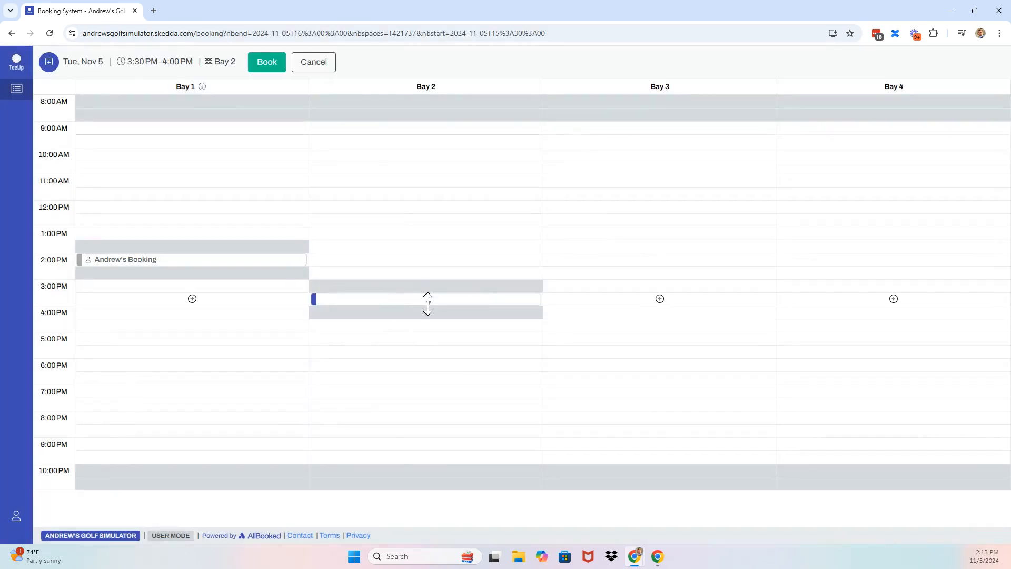
left_click_drag(427, 302, 434, 400)
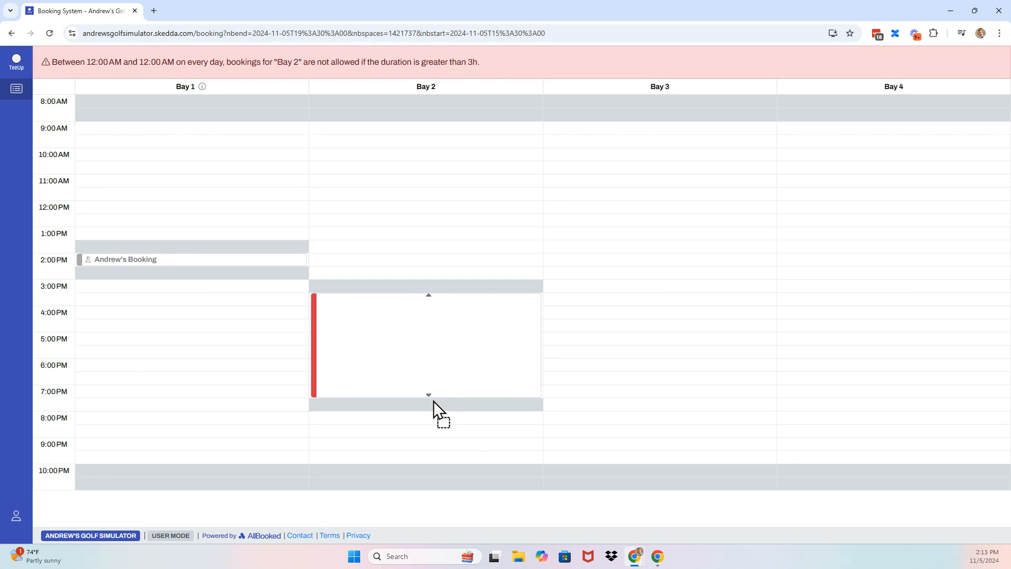
left_click_drag(434, 400, 433, 402)
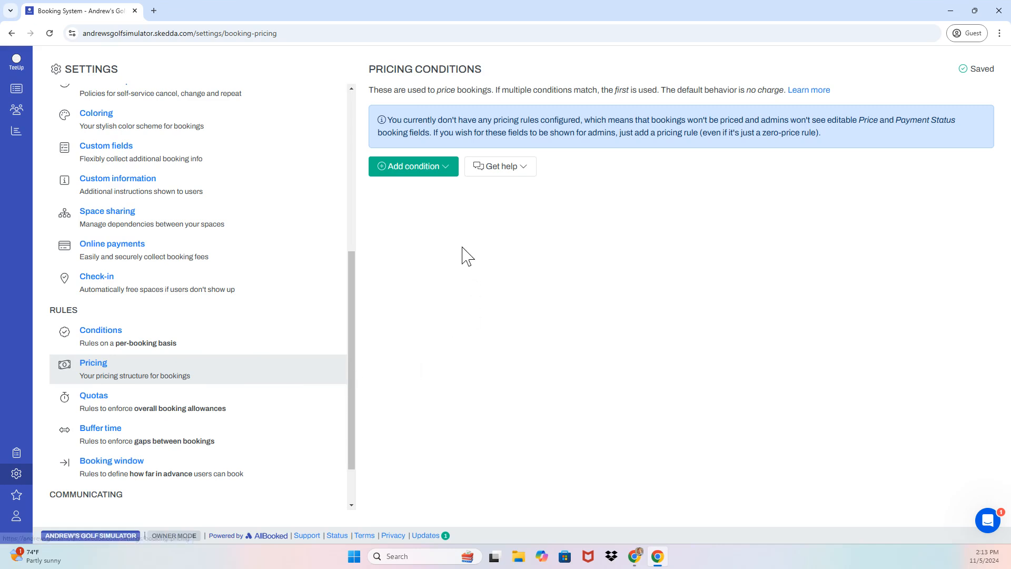
Add a $10.00-per-hour standard rate condition that applies Monday to Friday only
left_click(438, 172)
left_click(430, 209)
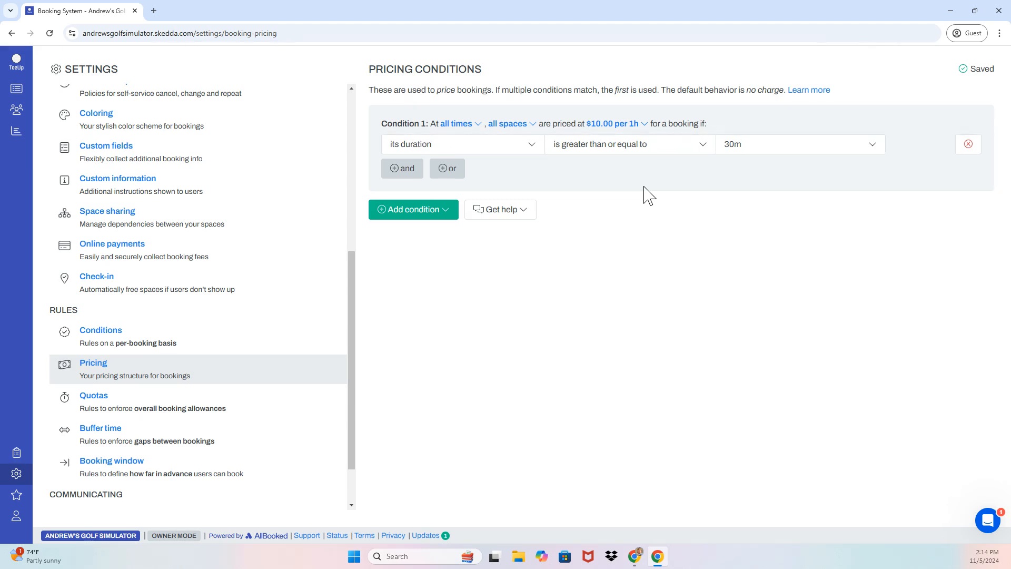
left_click(463, 125)
left_click(465, 143)
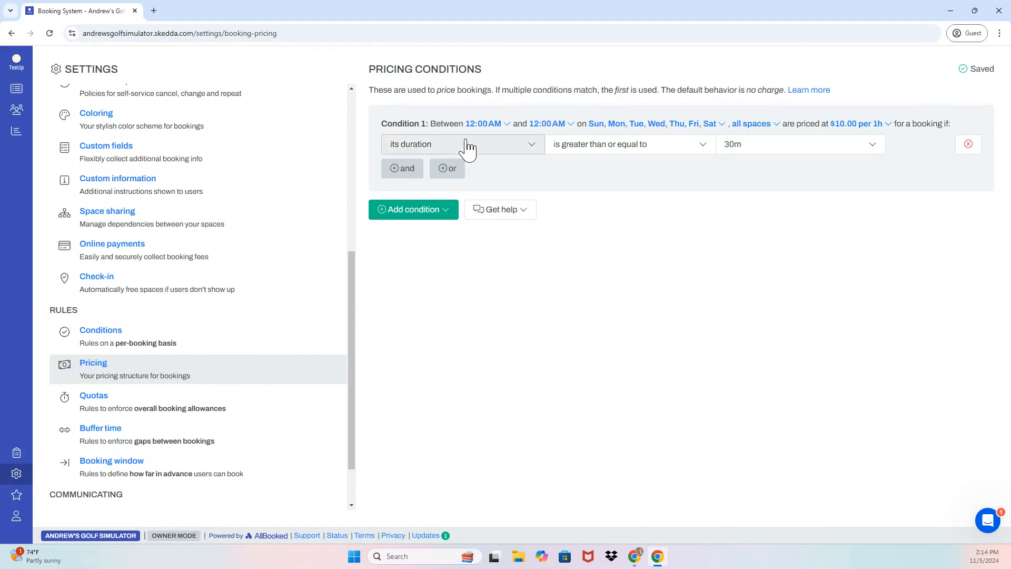
left_click(635, 125)
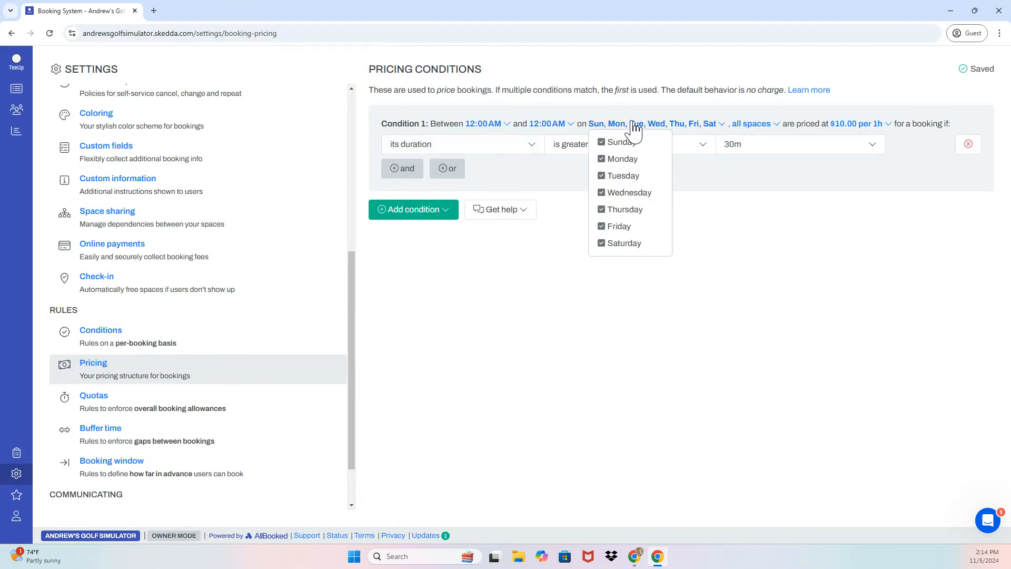
left_click(616, 142)
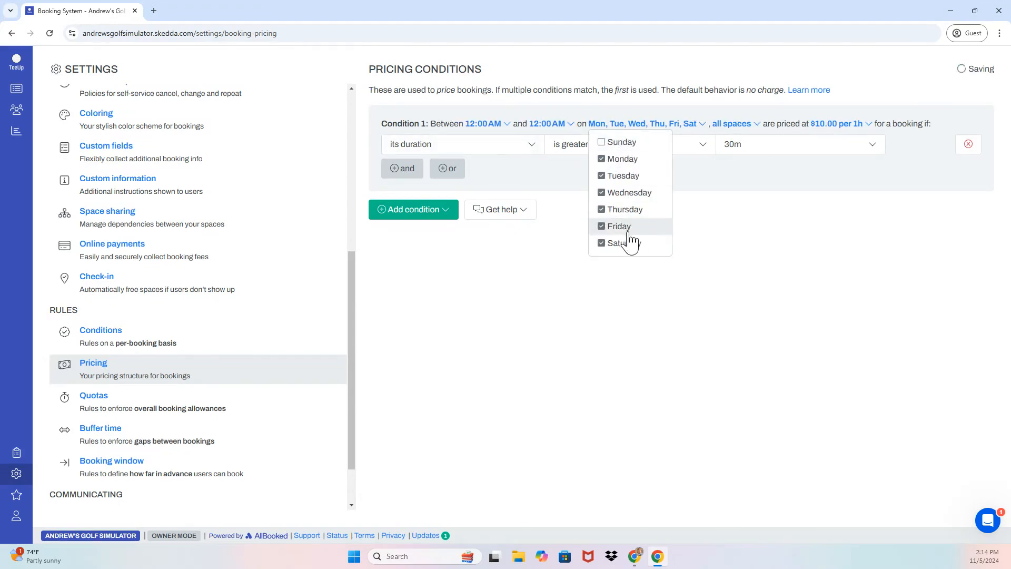
left_click(620, 243)
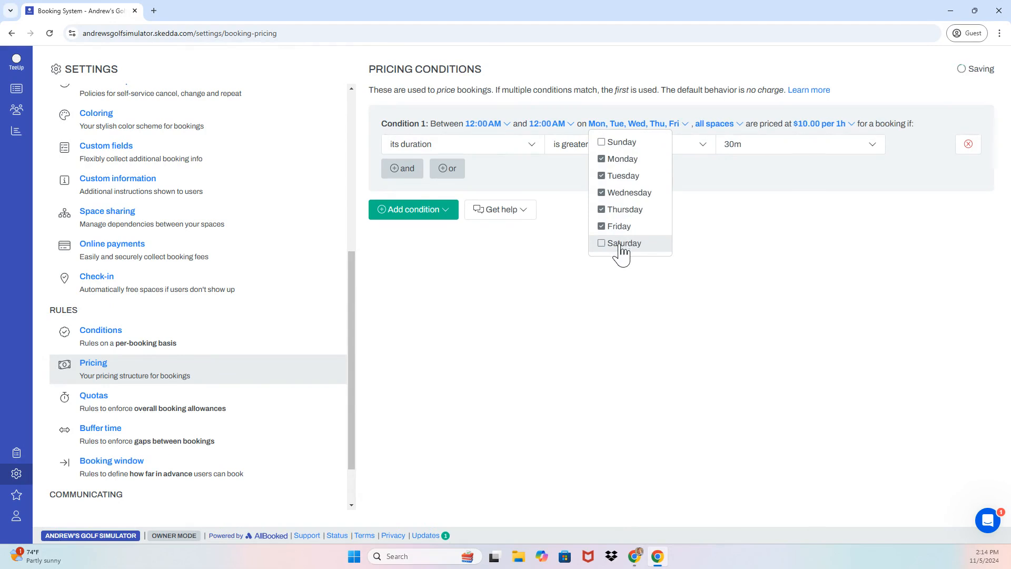
left_click(837, 127)
left_click(744, 226)
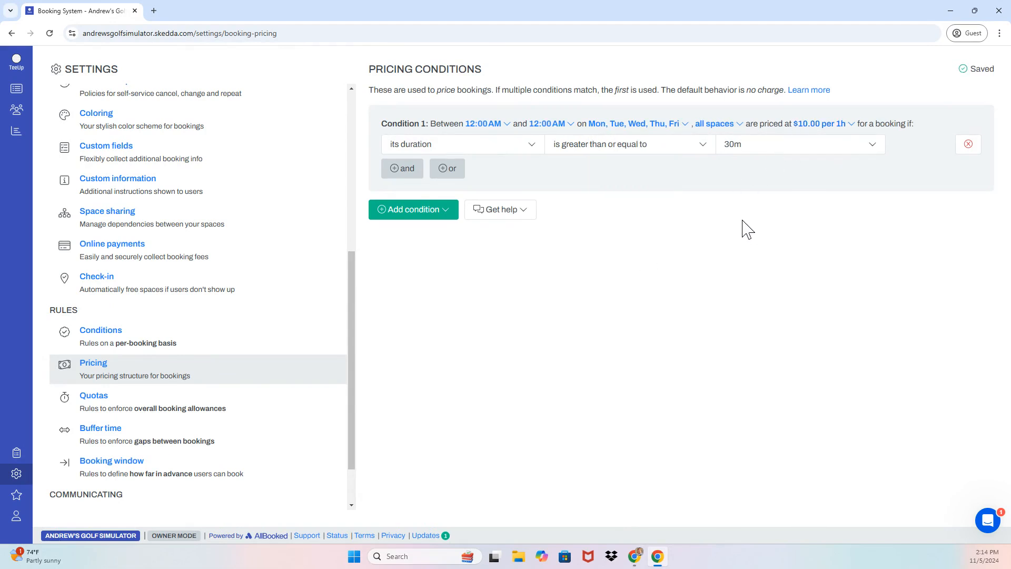
left_click(424, 211)
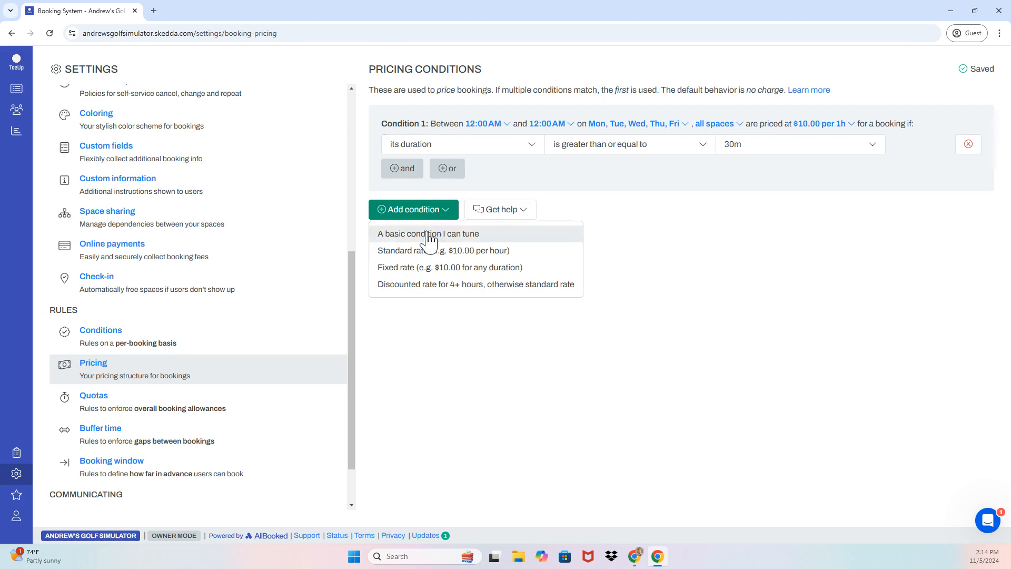
Add a second standard-rate condition restricted to Saturday and Sunday
left_click(449, 238)
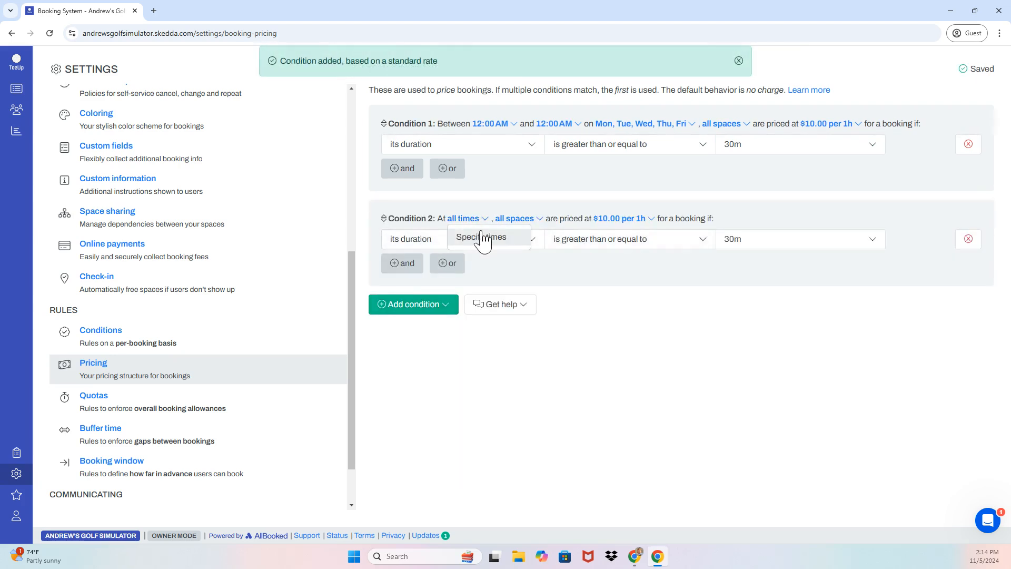
left_click(665, 219)
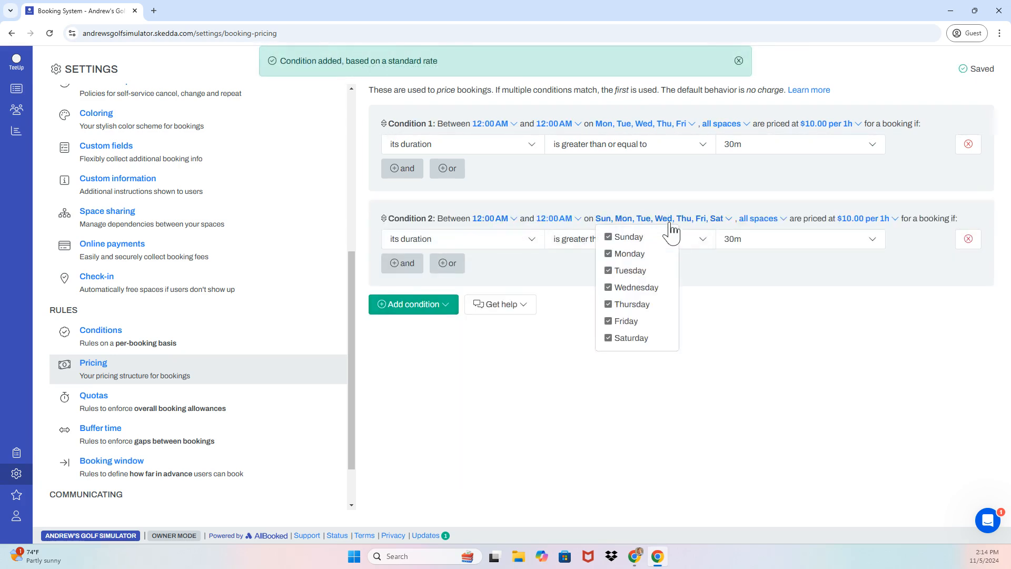
left_click(629, 254)
left_click(630, 270)
left_click(635, 288)
left_click(632, 304)
left_click(632, 320)
Set condition 2's rate to $15.00 per hour and save it
left_click(775, 219)
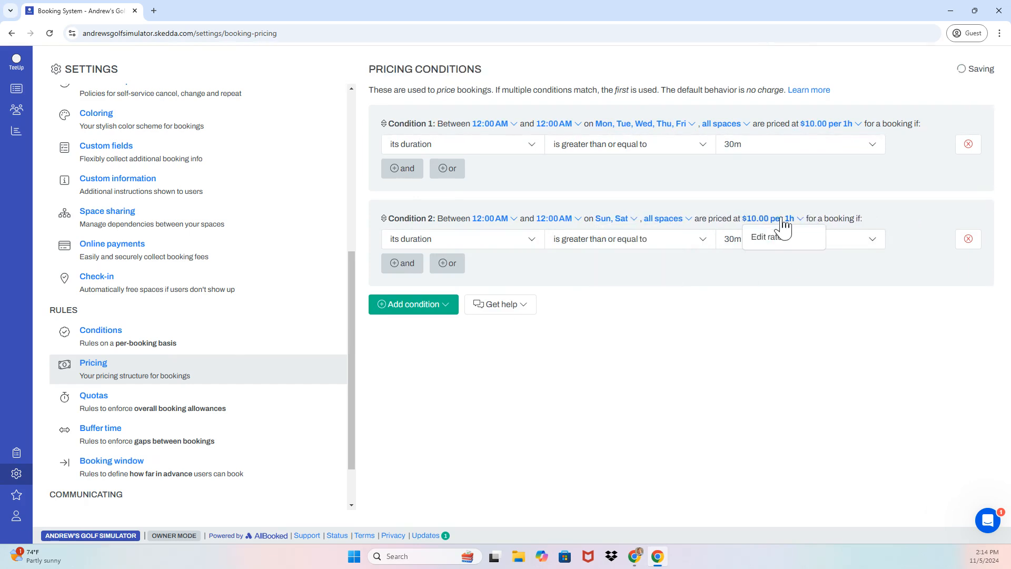
left_click(776, 237)
triple_click(460, 128)
type("15")
left_click(436, 158)
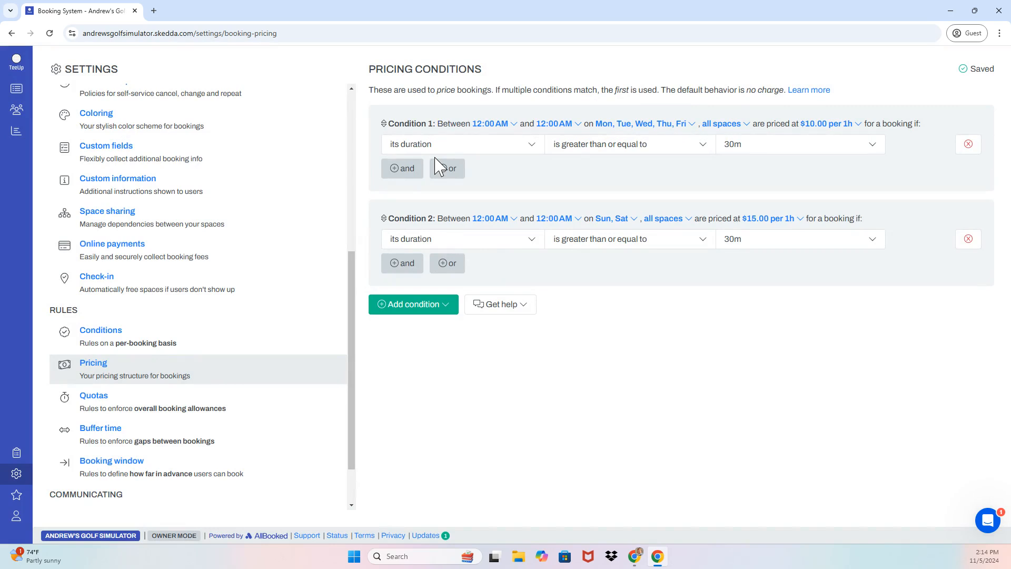
left_click(421, 314)
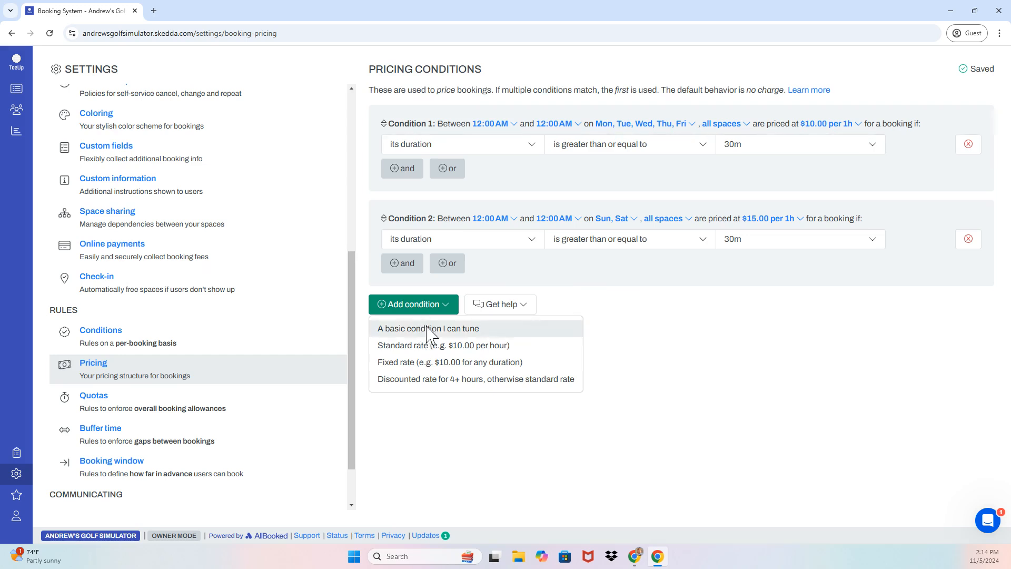
Add a third standard-rate condition priced at $8.00 per hour
left_click(427, 328)
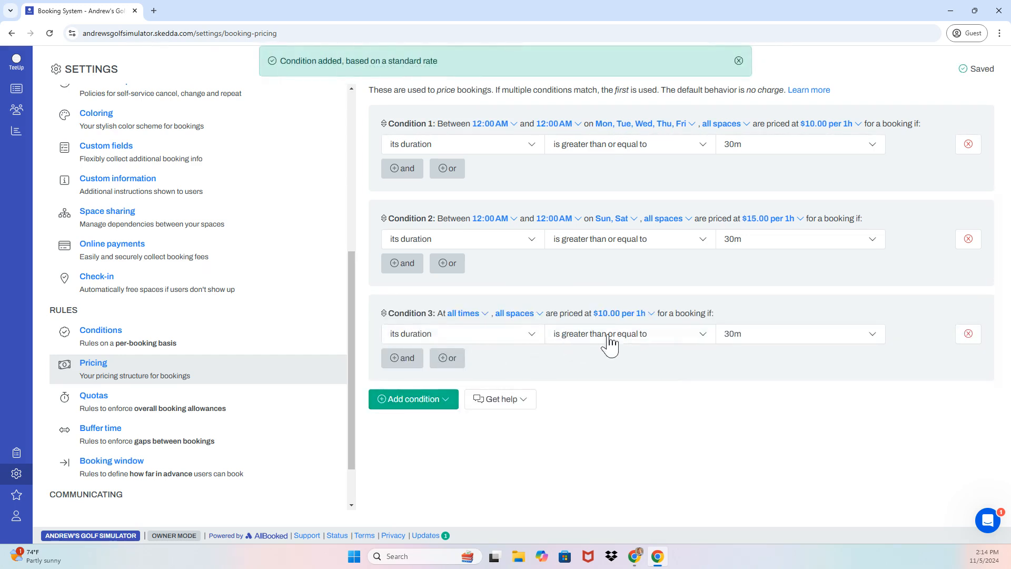
left_click(624, 314)
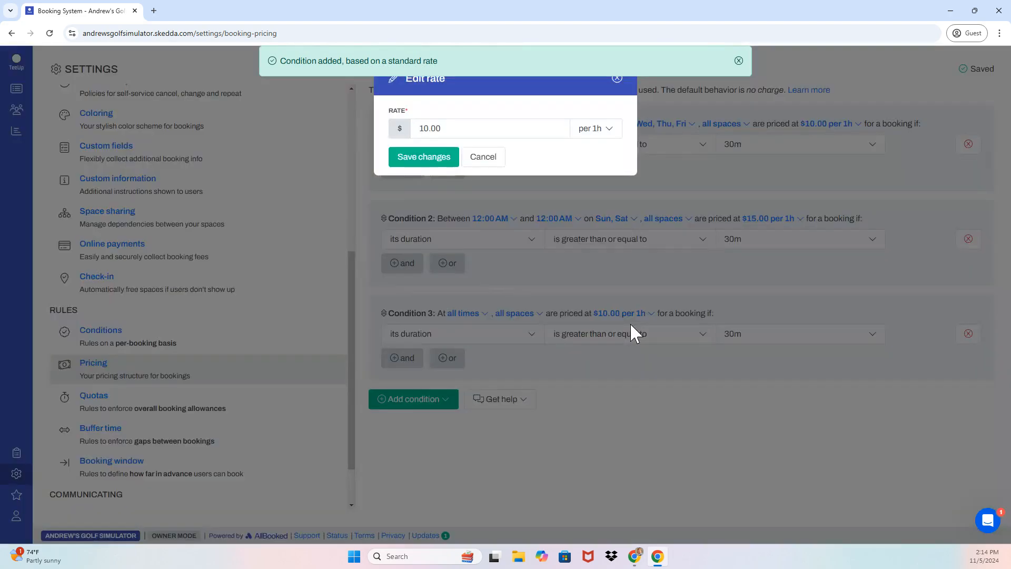
double_click(494, 126)
type("8")
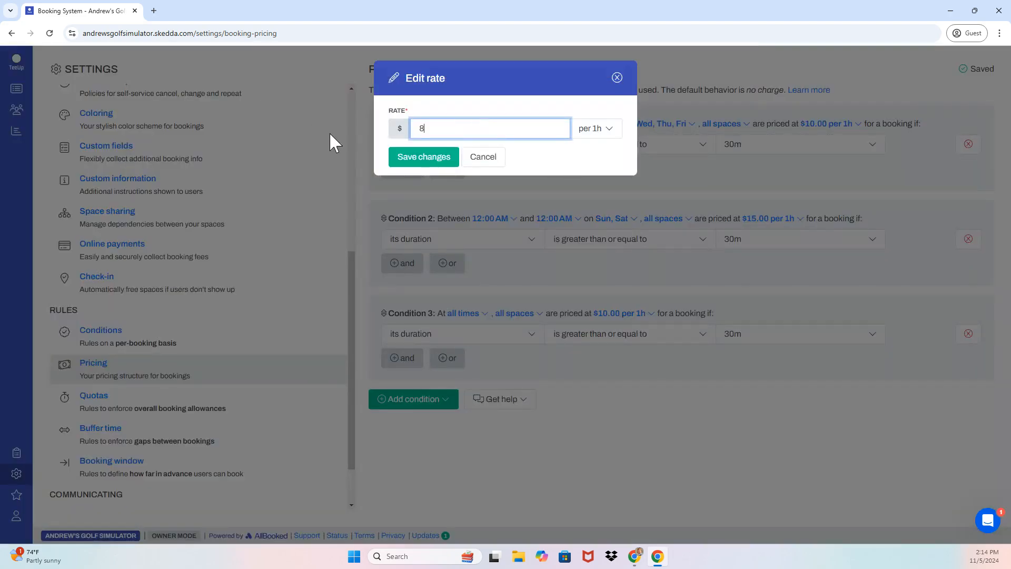
left_click(416, 157)
Restrict condition 3 to bookings whose holder is tagged Members
left_click(402, 357)
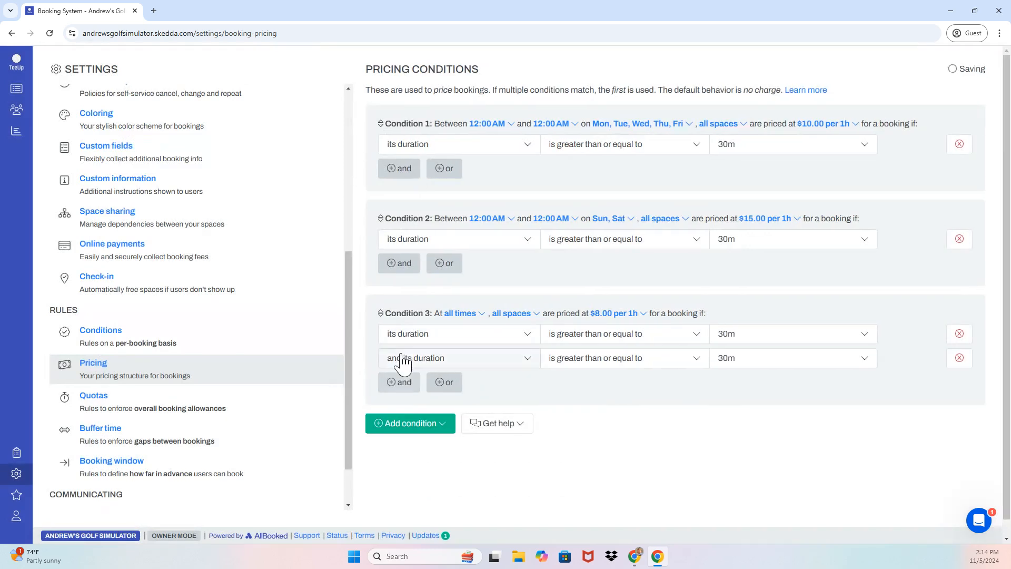
left_click(459, 360)
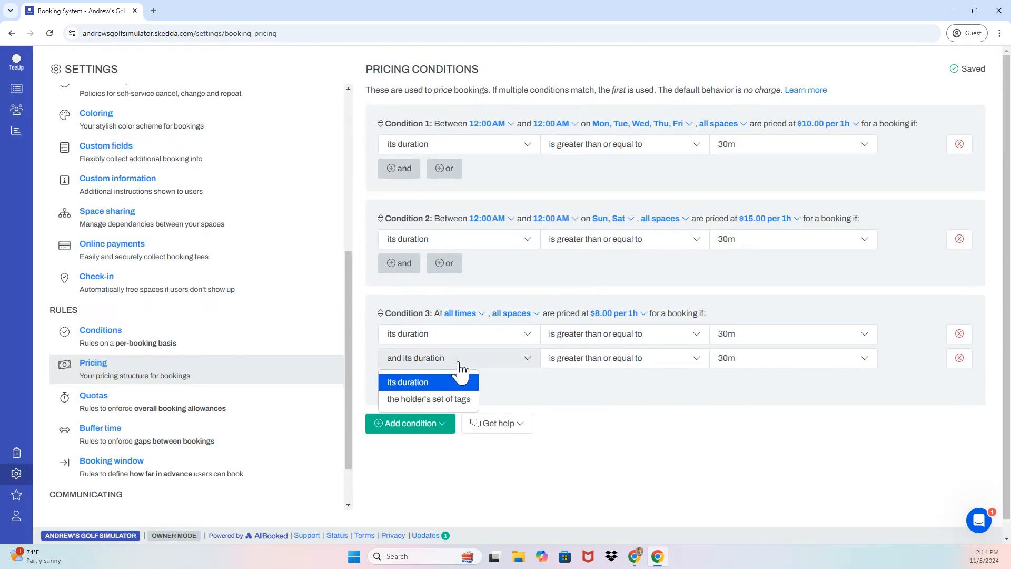
left_click(447, 400)
left_click(734, 363)
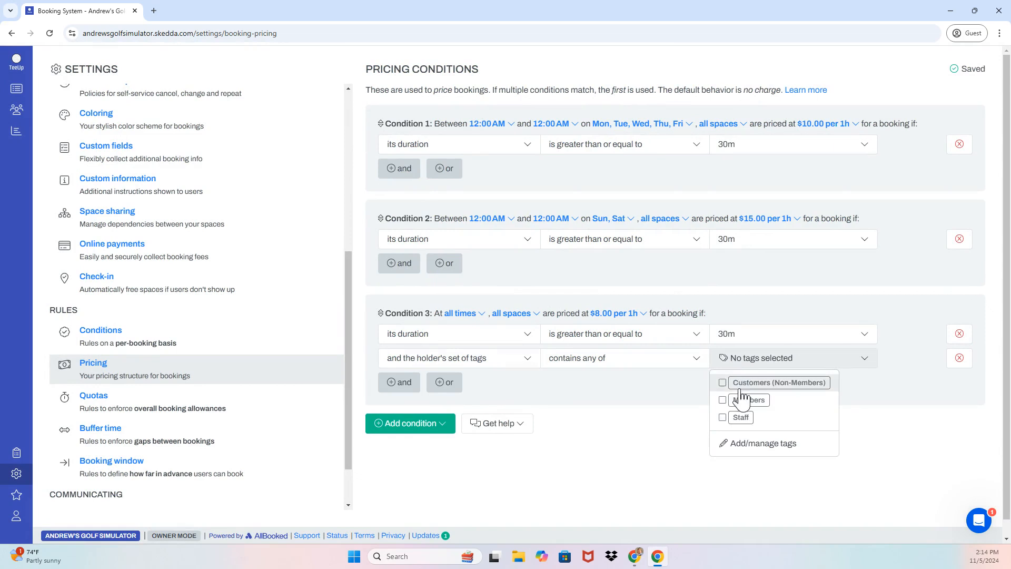
left_click(743, 400)
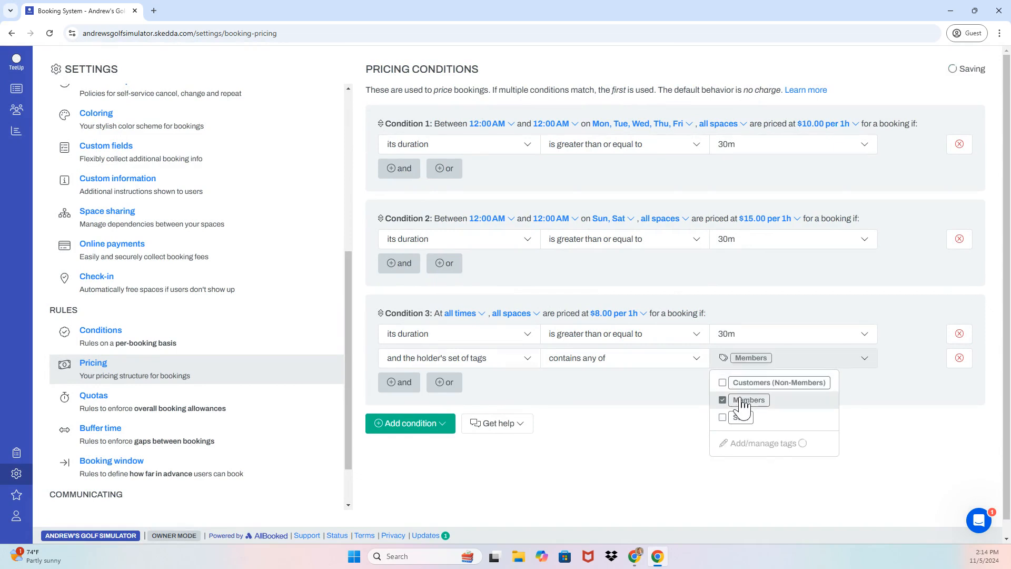
left_click(646, 458)
scroll(553, 448, "down", 1)
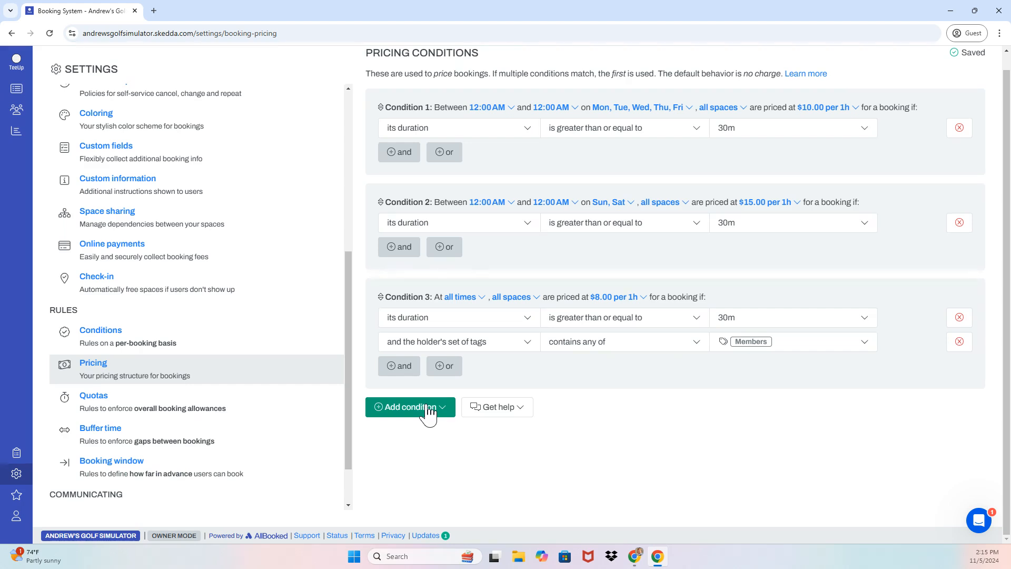
Add a fourth standard-rate condition that applies to bookings of 8h or more
left_click(430, 408)
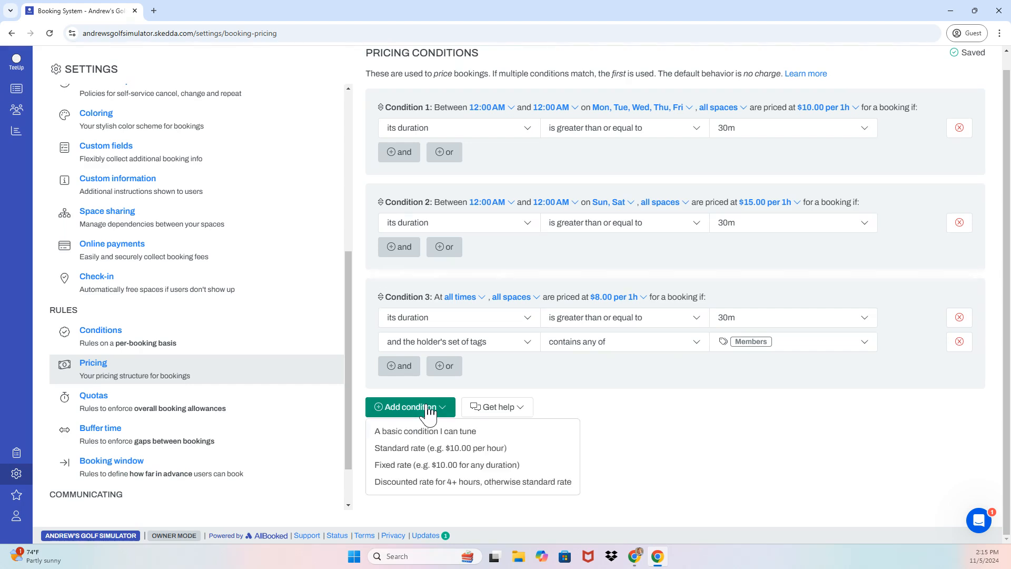
left_click(422, 445)
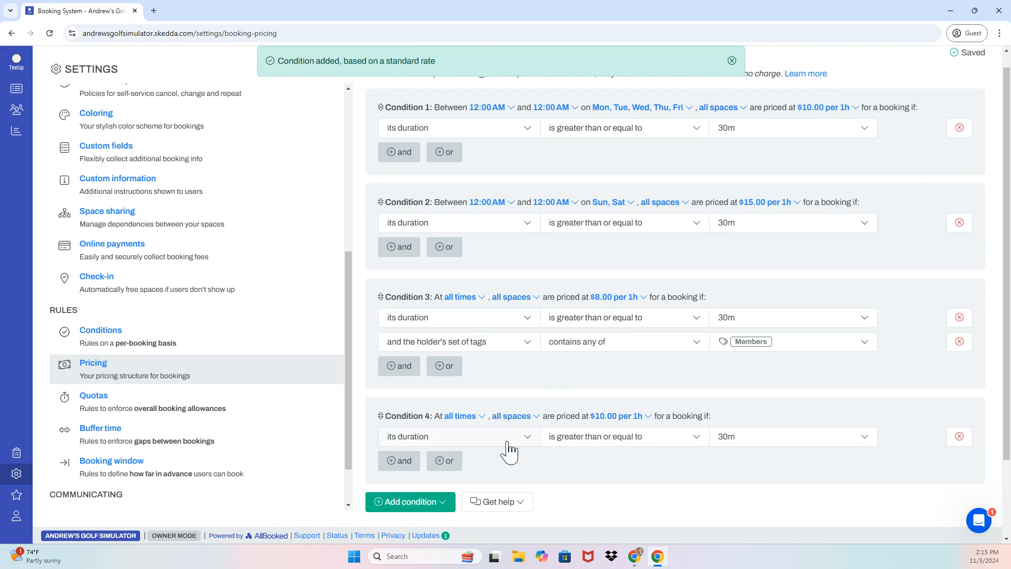
left_click(736, 443)
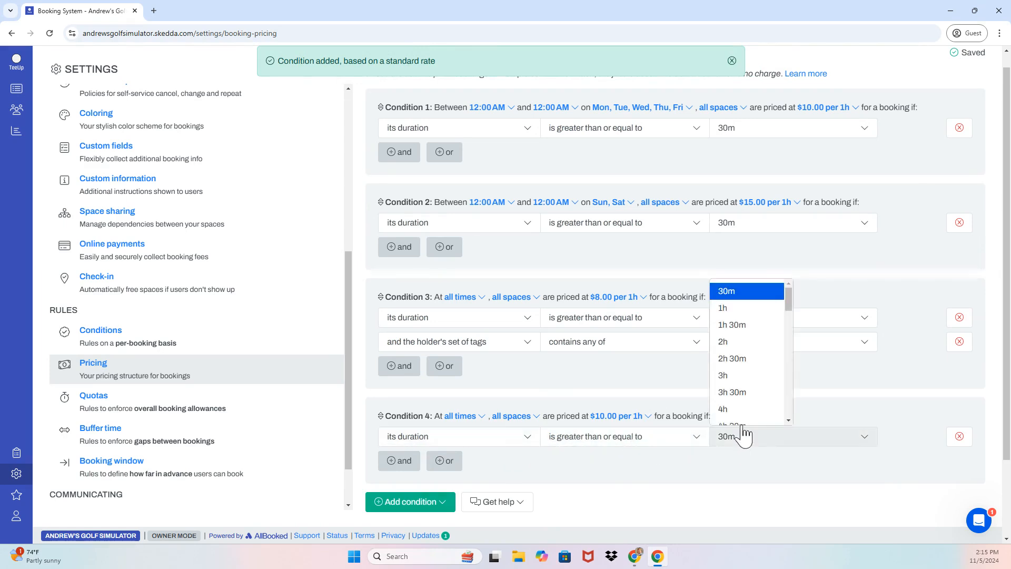
scroll(737, 401, "down", 3)
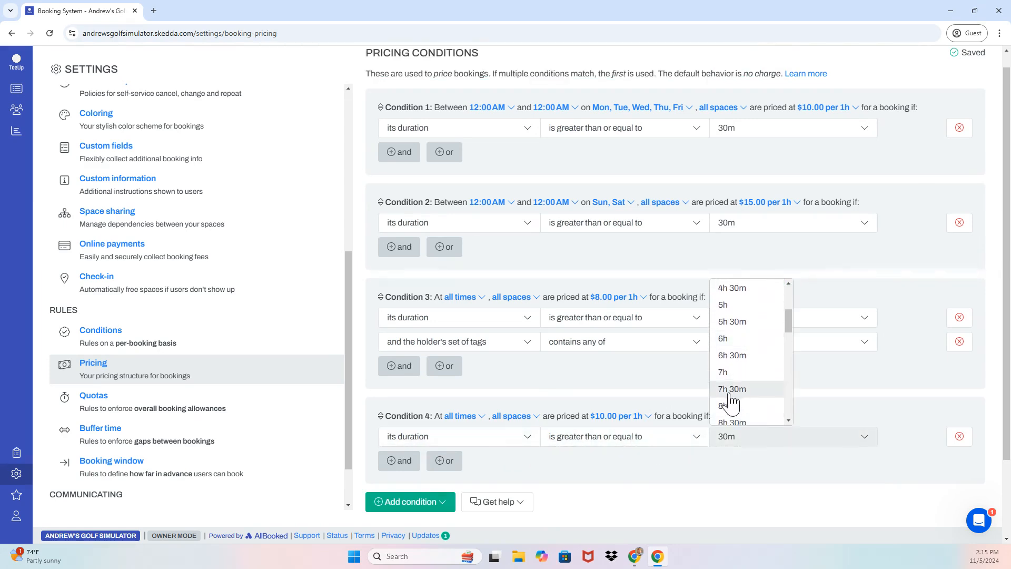
left_click(724, 410)
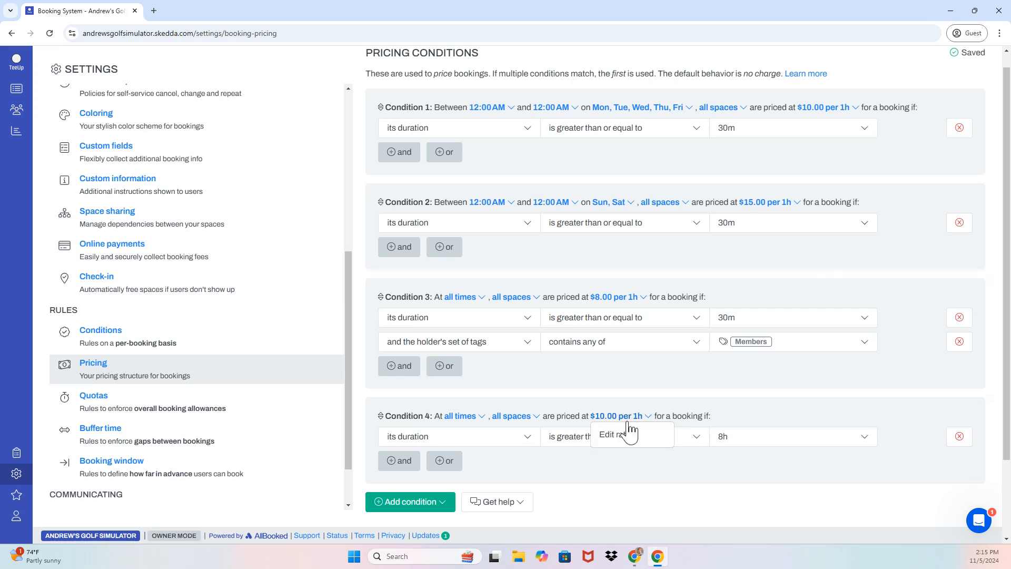
Set condition 4's rate to a $50.00 fixed price and save it
left_click(625, 435)
left_click_drag(459, 126, 367, 129)
type("50")
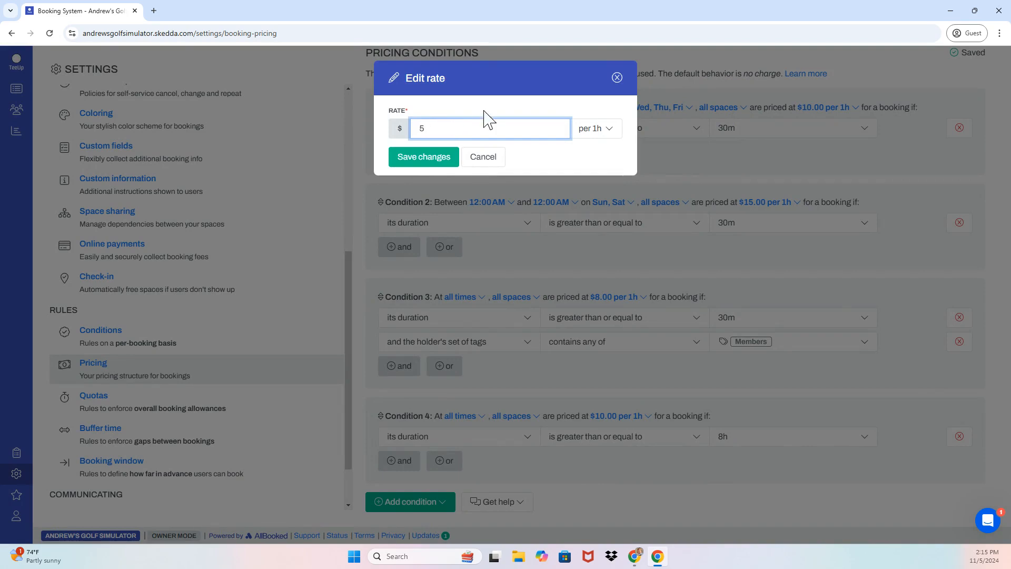
left_click(603, 138)
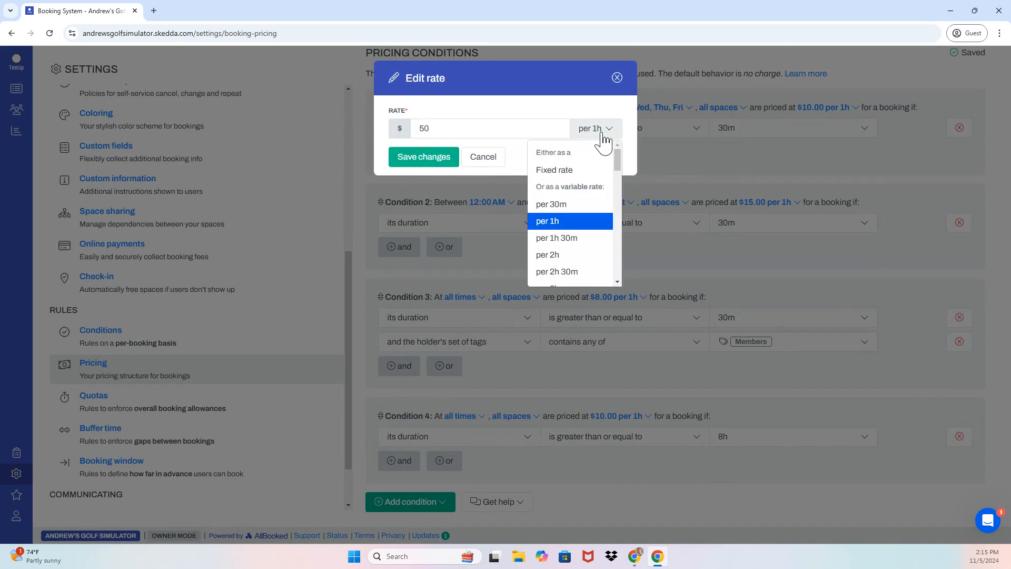
left_click(577, 167)
left_click(442, 161)
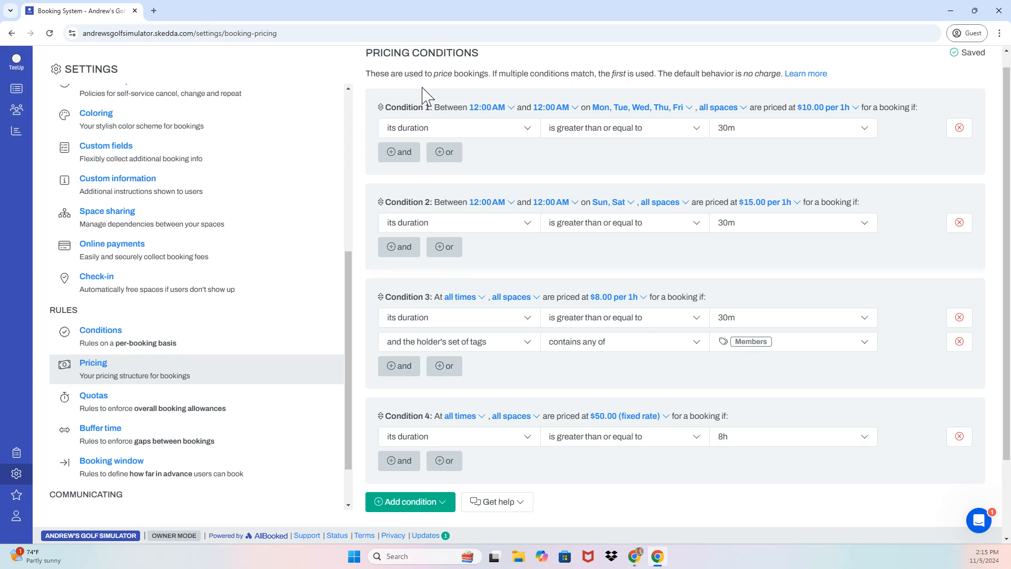
left_click(134, 250)
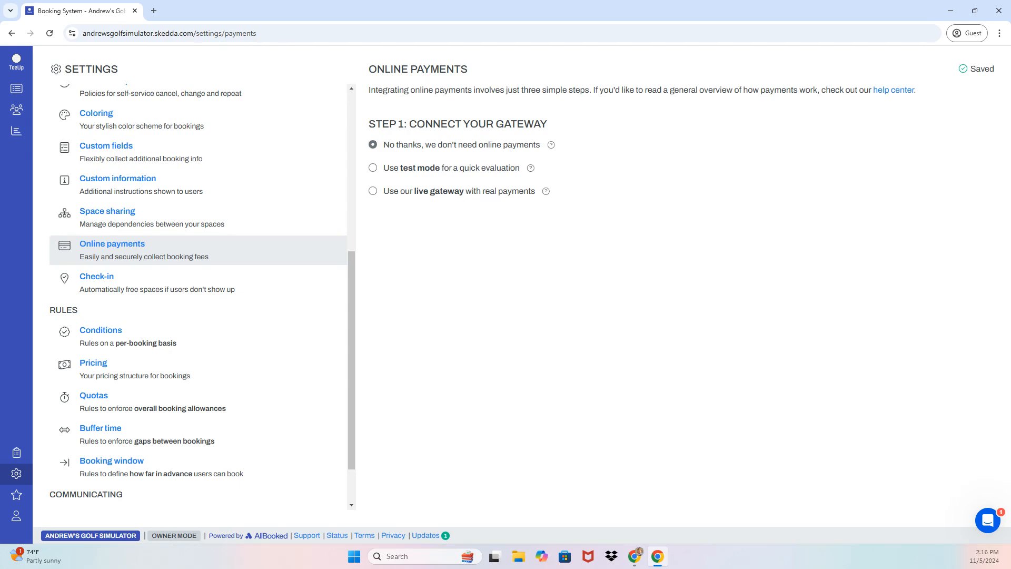
Switch online payments from the live gateway option to test mode
left_click(463, 192)
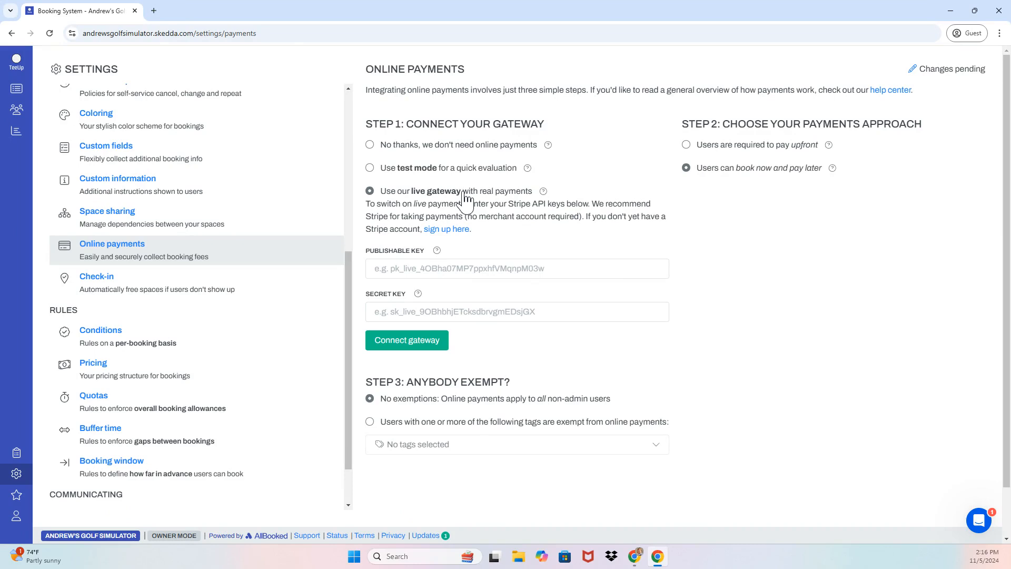
left_click(485, 169)
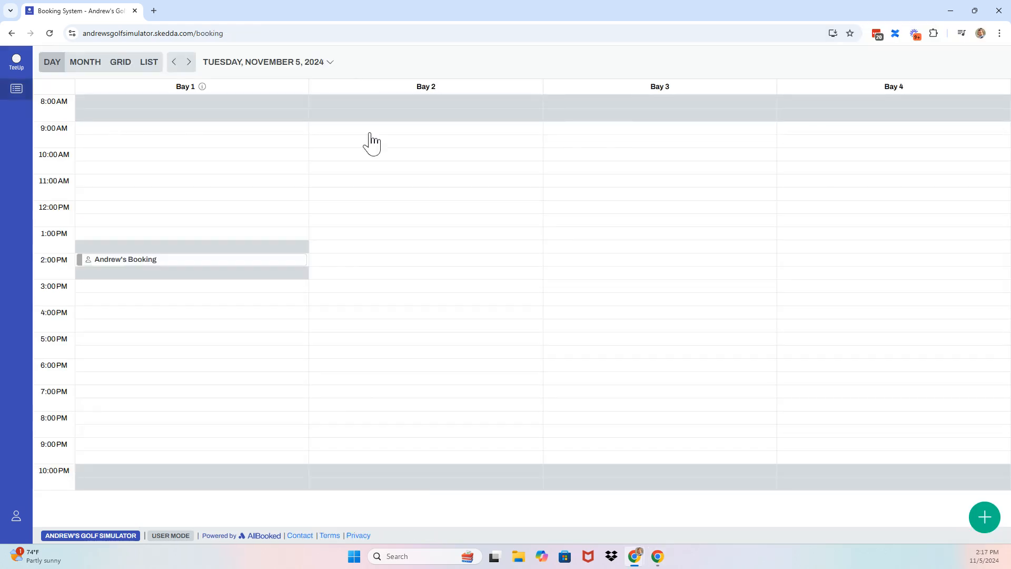
Start a trial 5:30 PM Bay 2 booking and review its $5.00 price on the form
left_click(368, 351)
left_click(311, 62)
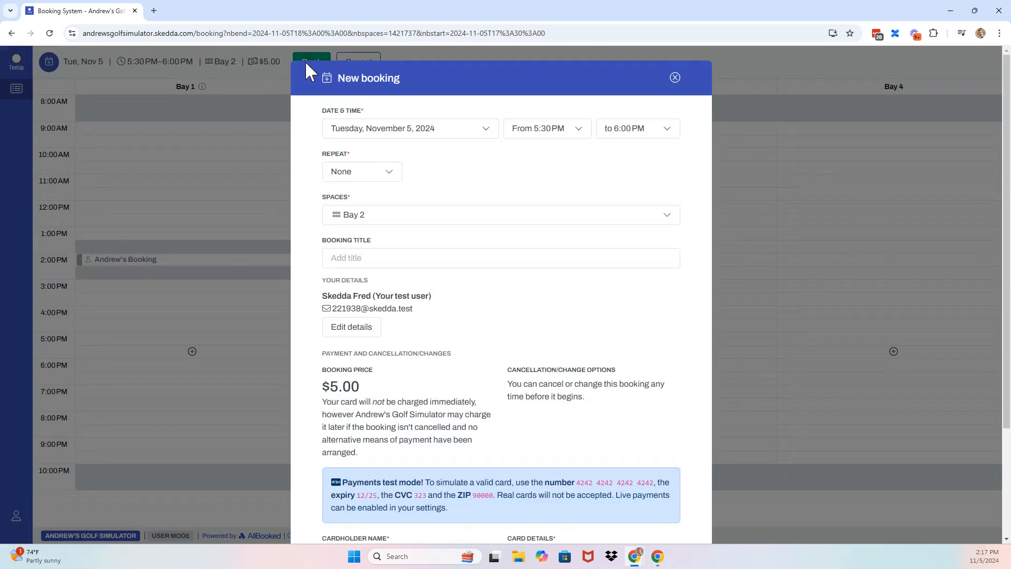
scroll(325, 411, "down", 3)
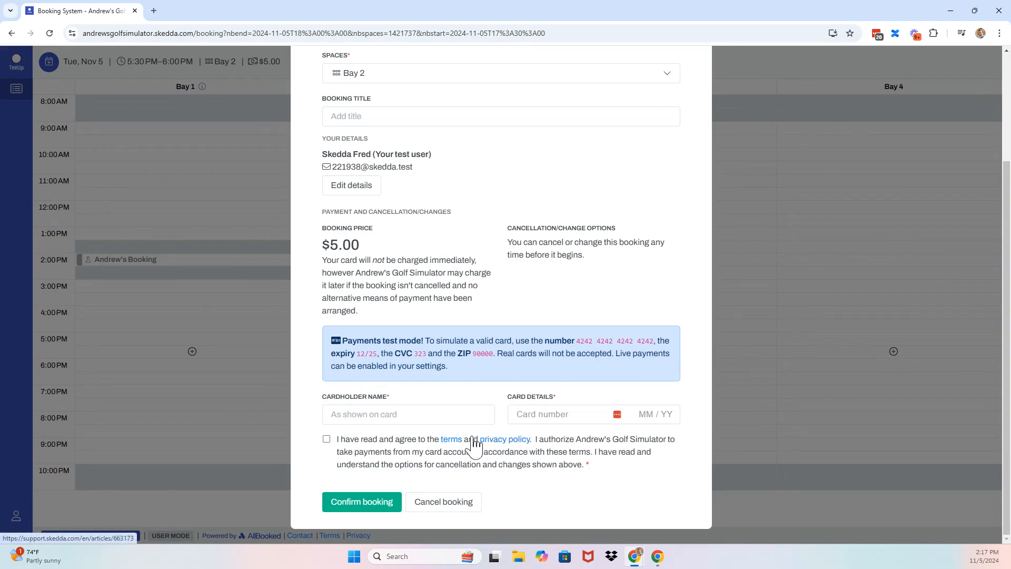
scroll(442, 415, "up", 3)
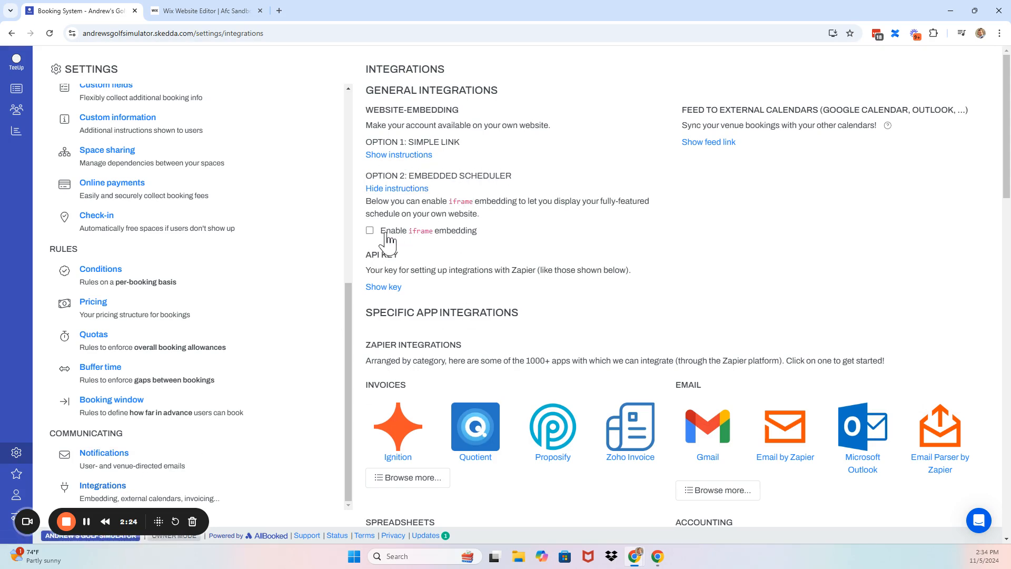
Enable iframe embedding in AllBooked and select its iframe embed code for copying
left_click(371, 232)
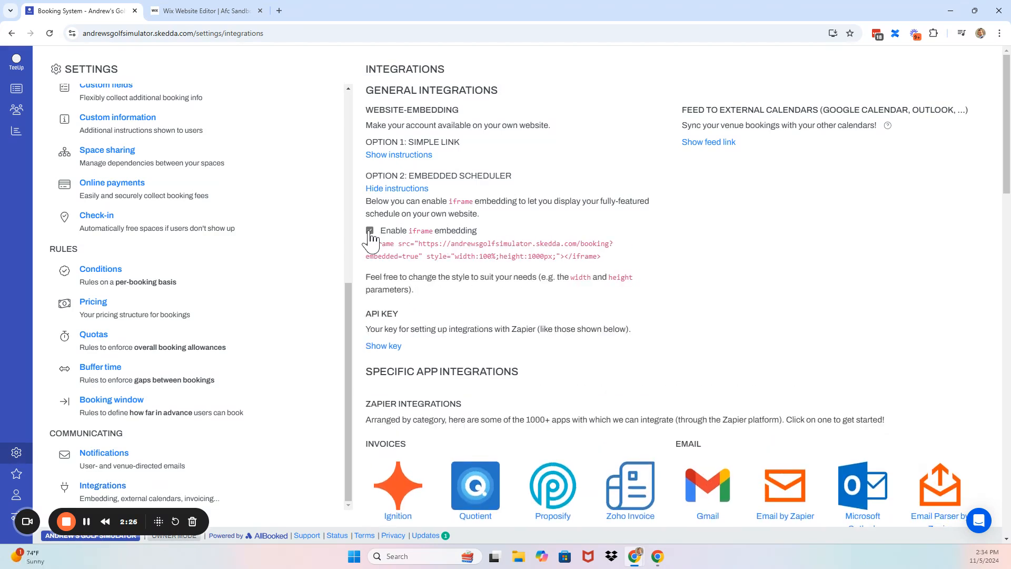
left_click_drag(611, 259, 367, 249)
key("ctrl+c")
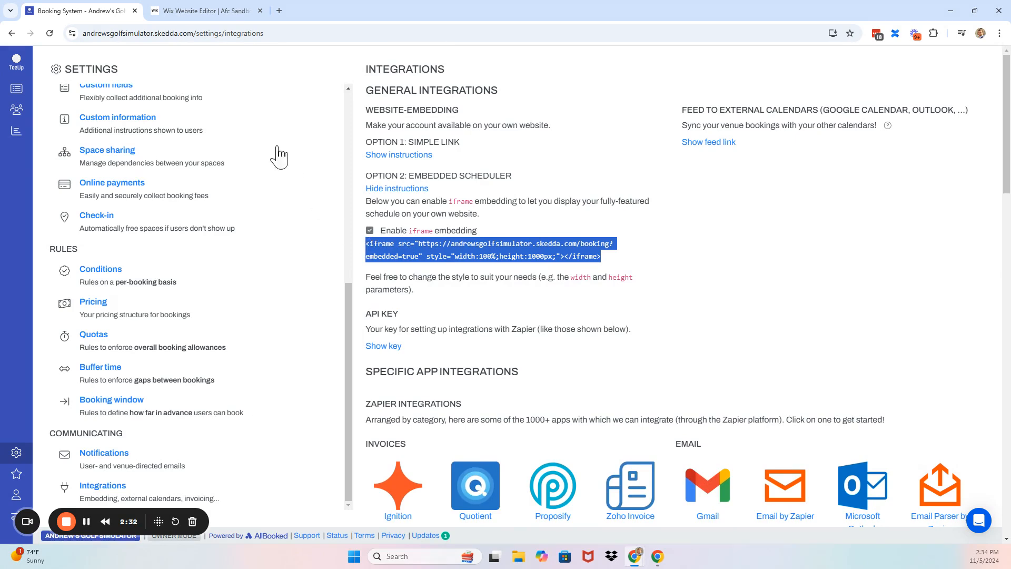
left_click(200, 11)
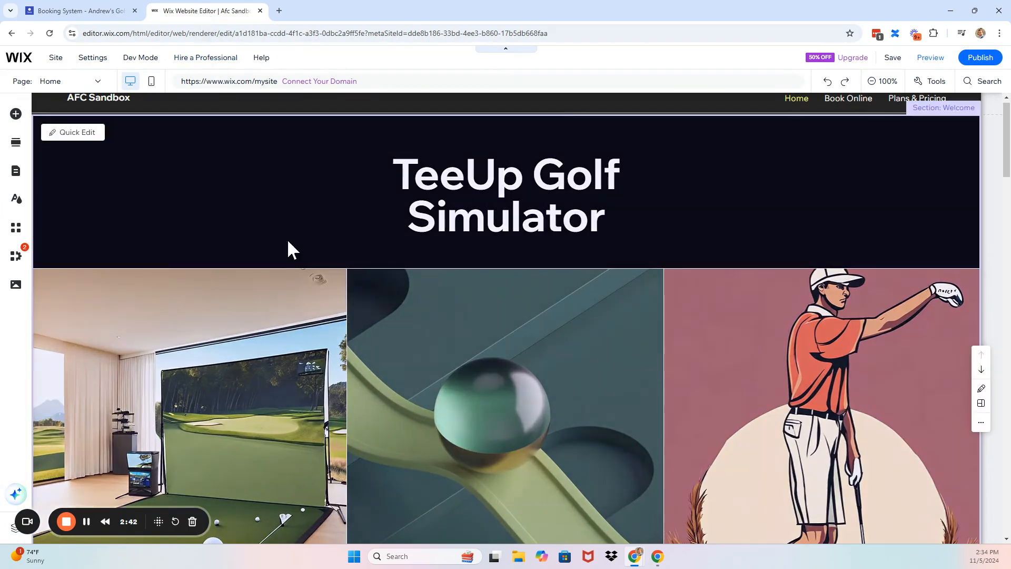
Add an Embed HTML element to the Wix Home page with the pasted AllBooked iframe code
scroll(288, 243, "down", 3)
scroll(289, 244, "down", 7)
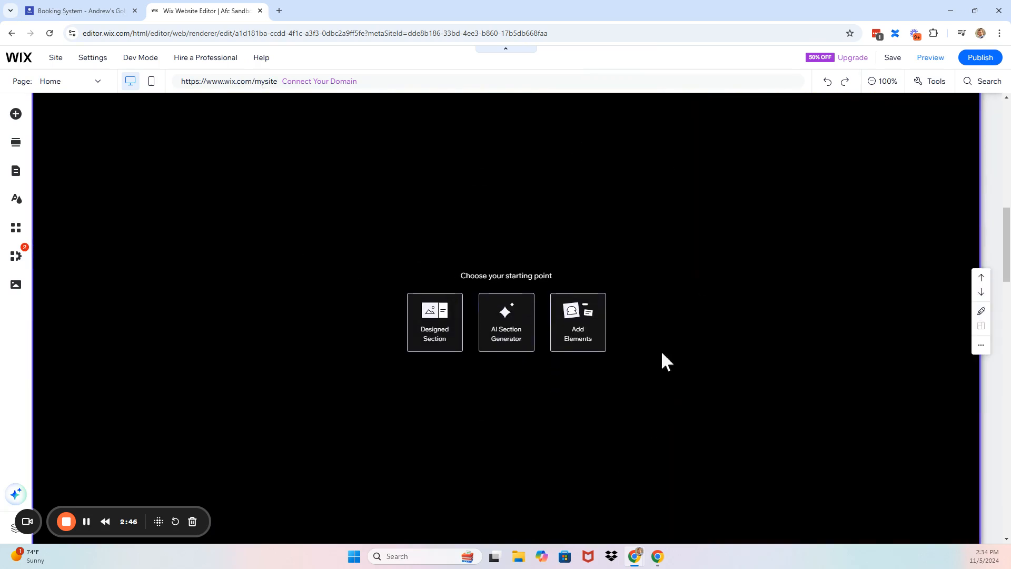
left_click(577, 327)
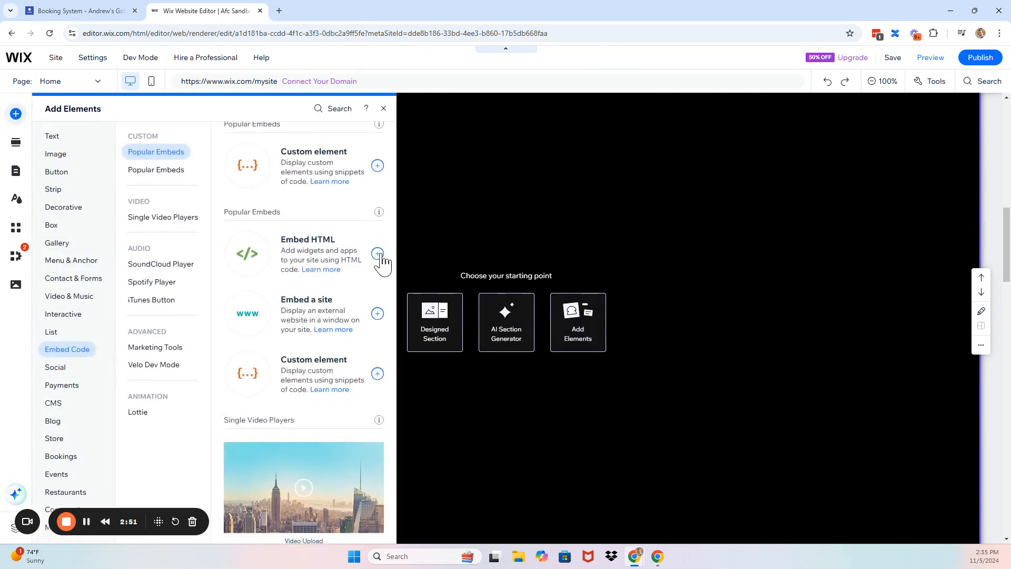
left_click(377, 254)
left_click(641, 260)
key("ctrl+v")
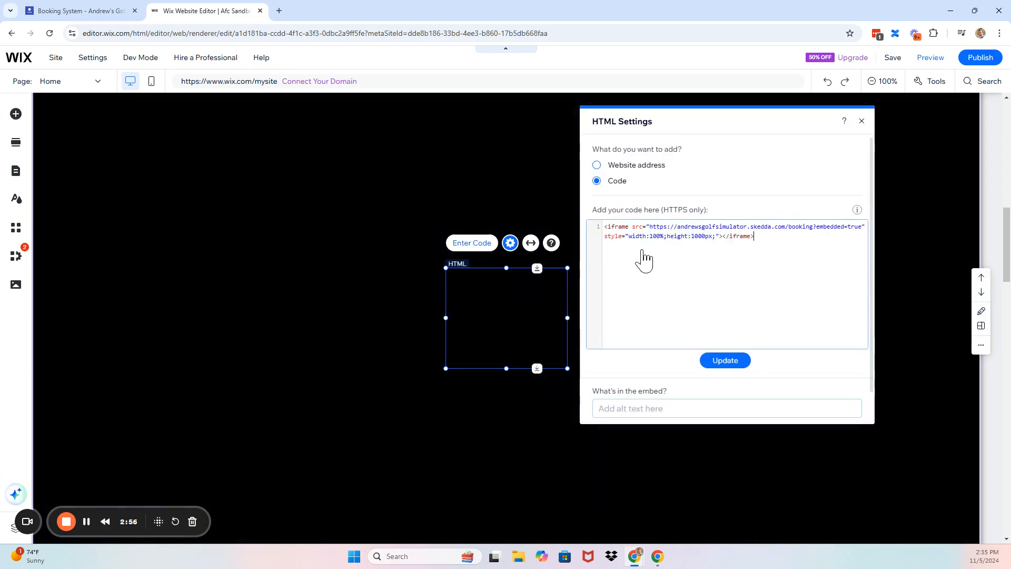
left_click(723, 361)
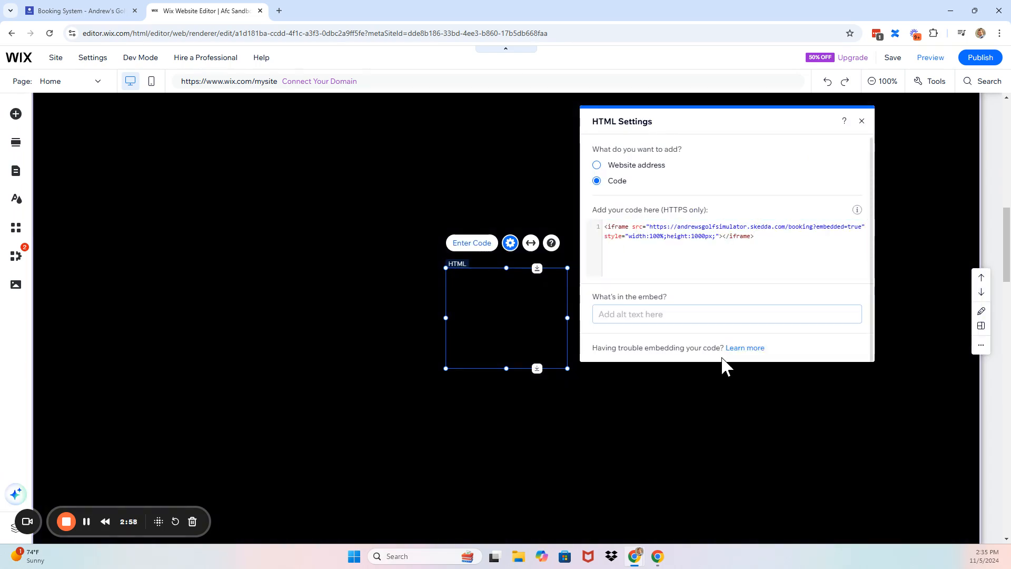
Reposition the booking calendar embed and enlarge it to about 1150 by 810 or more, showing Bays 1–4
left_click(862, 125)
left_click_drag(541, 295, 162, 129)
left_click_drag(188, 203, 673, 531)
left_click_drag(573, 357, 654, 352)
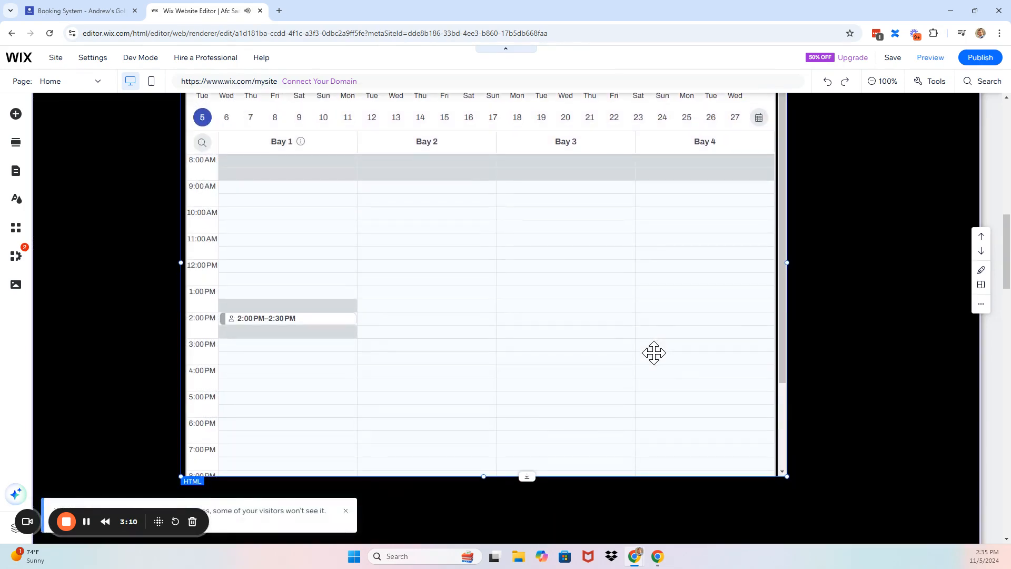
left_click_drag(788, 476, 821, 521)
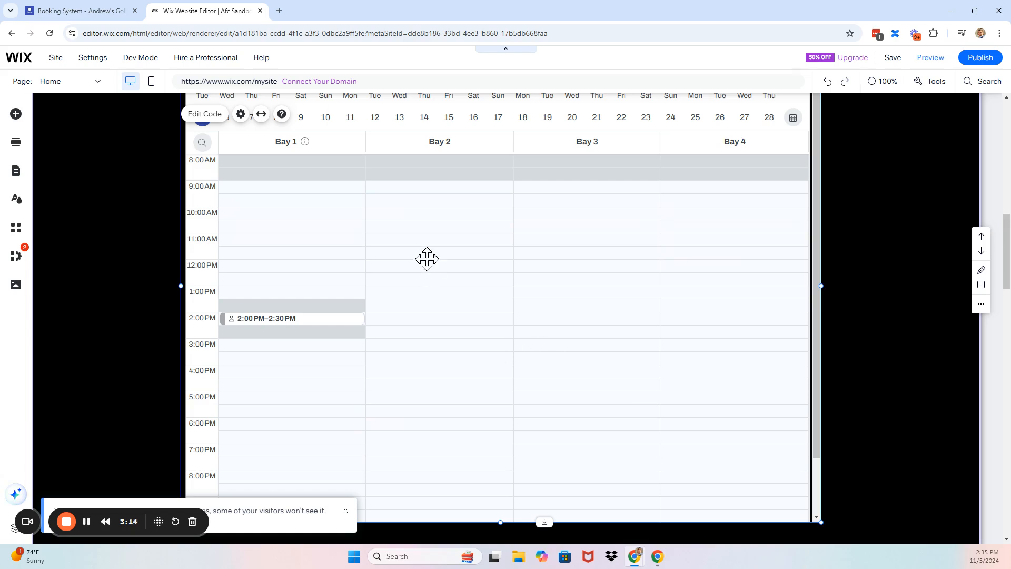
scroll(427, 259, "up", 2)
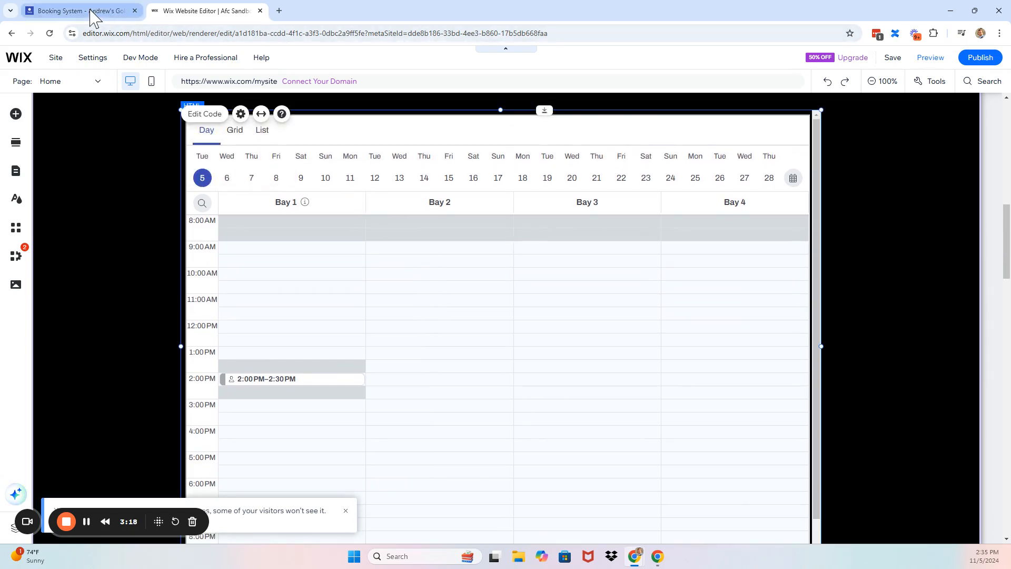
left_click(94, 15)
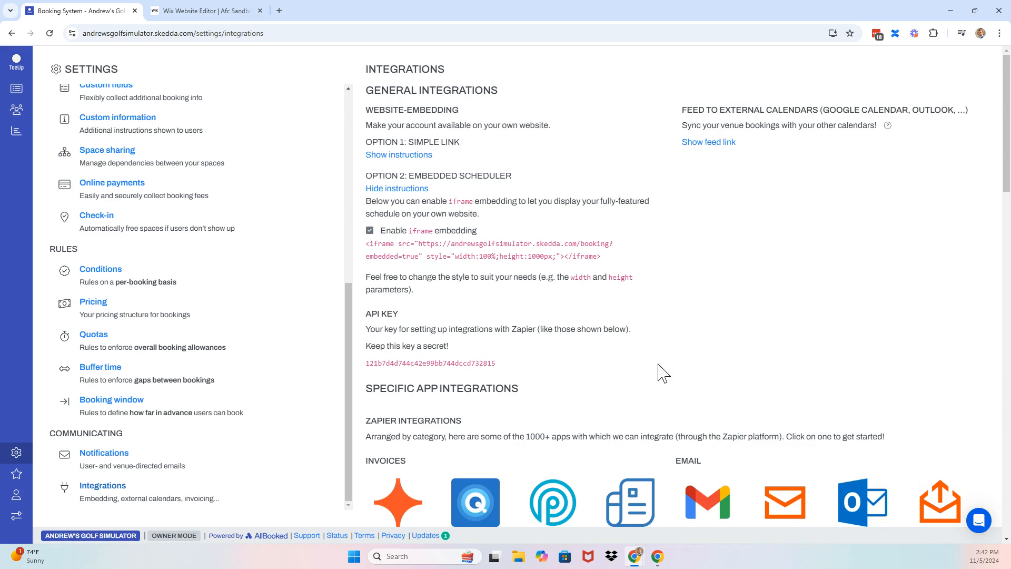
Review the Integrations settings, then open Insights showing 59% utilization, 139 bookings and 68 users
scroll(662, 372, "down", 5)
scroll(661, 372, "down", 2)
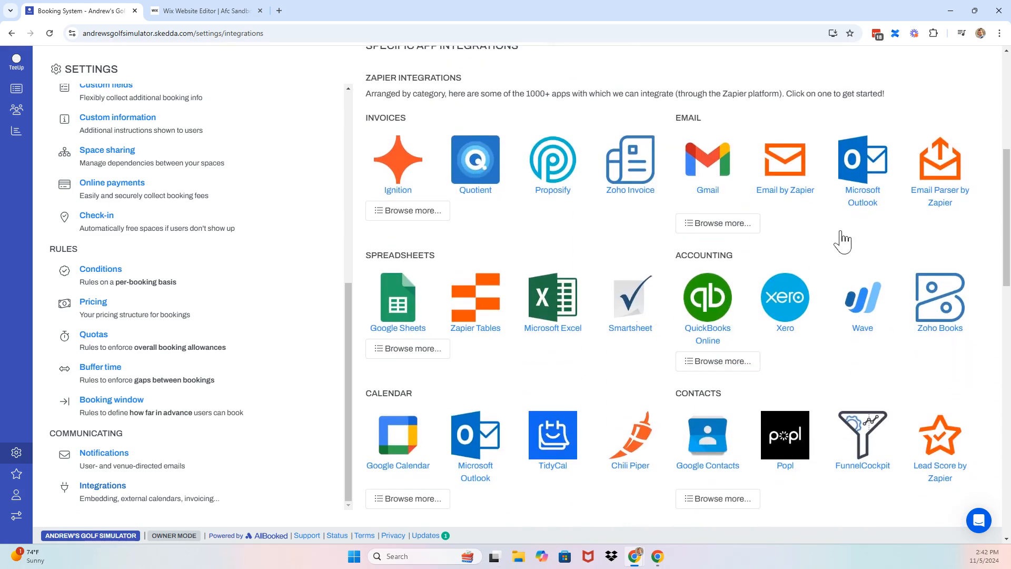
scroll(535, 279, "down", 10)
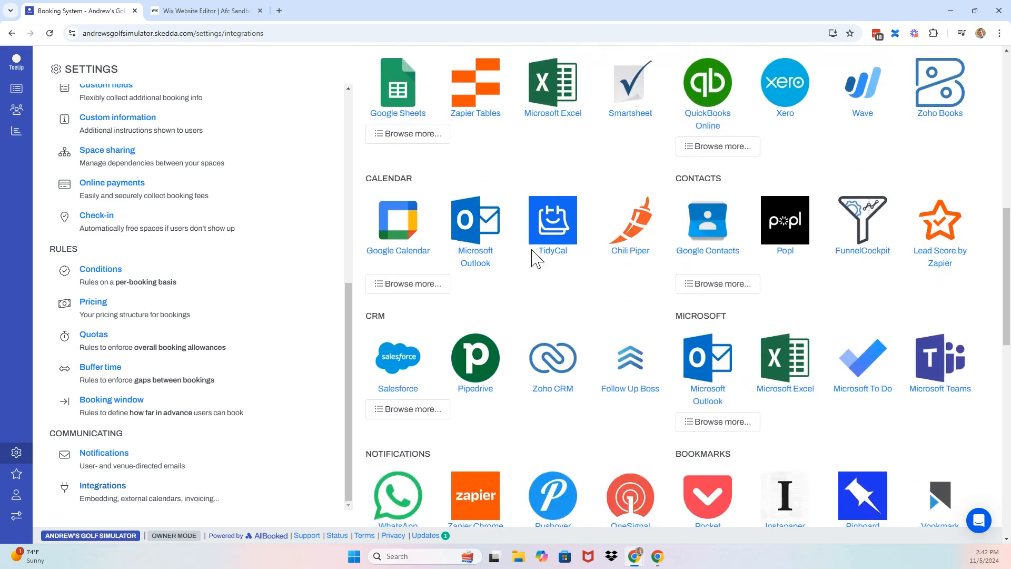
scroll(590, 364, "down", 4)
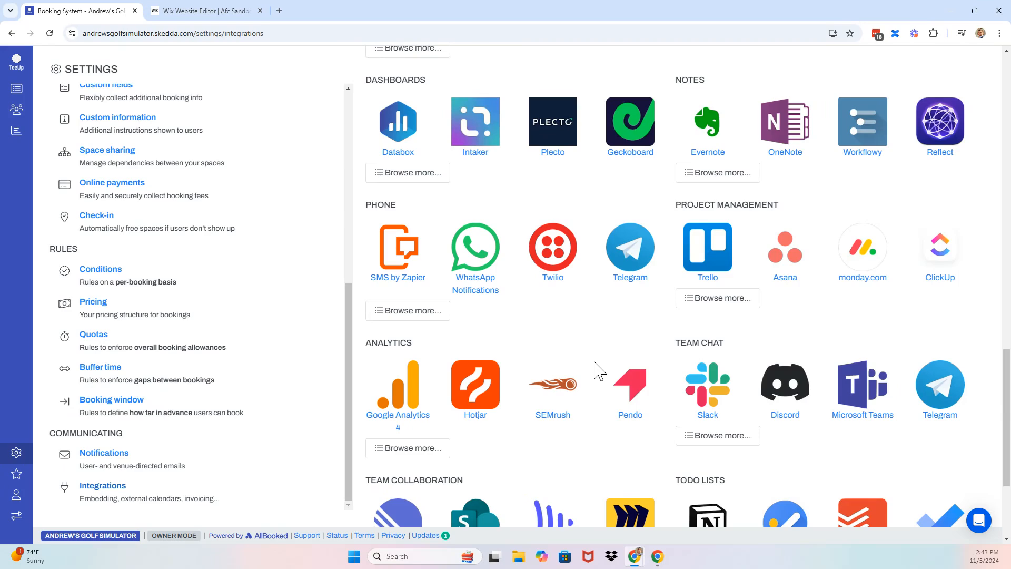
scroll(597, 370, "up", 8)
scroll(597, 370, "up", 3)
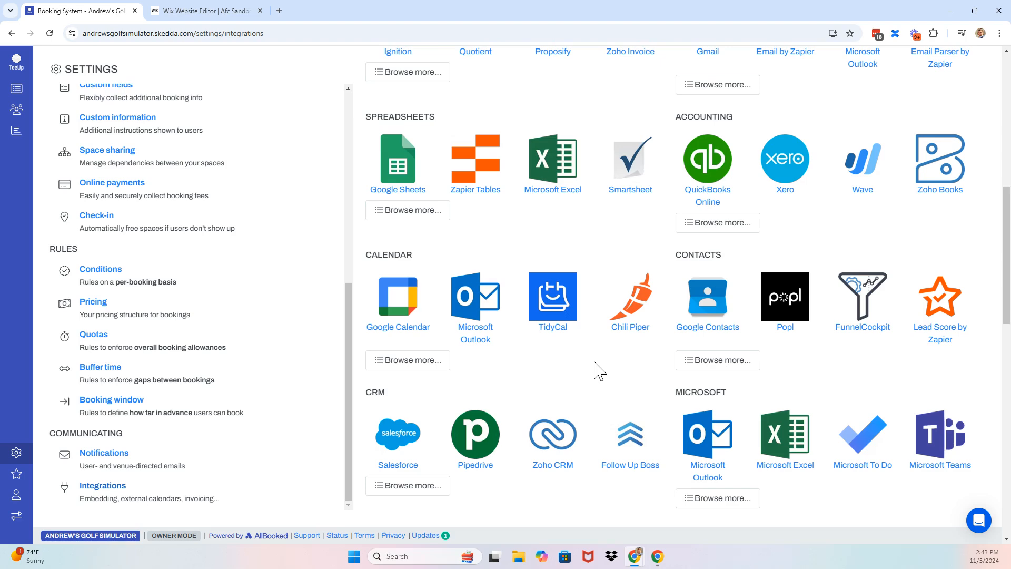
left_click(16, 131)
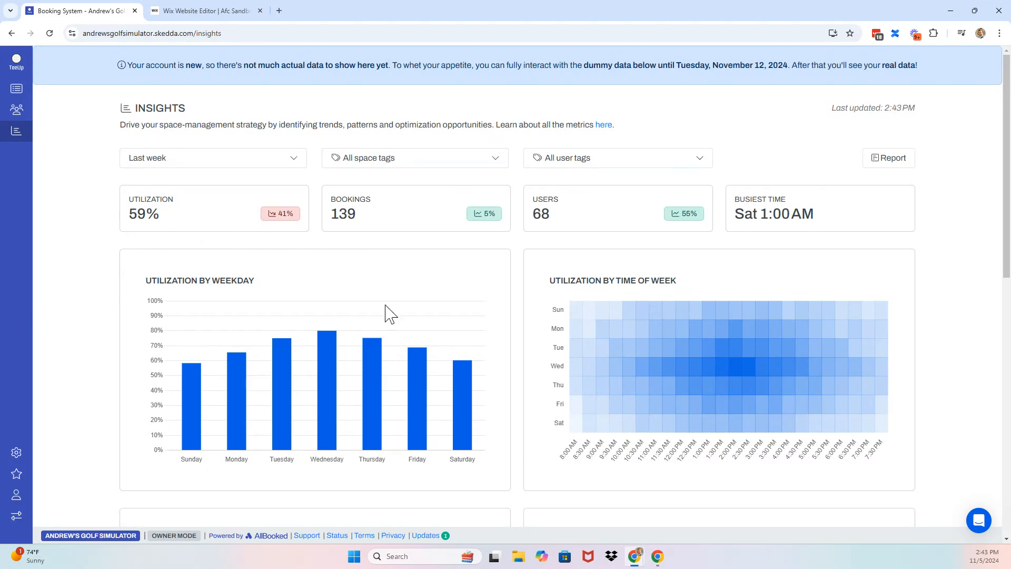
scroll(666, 347, "down", 1)
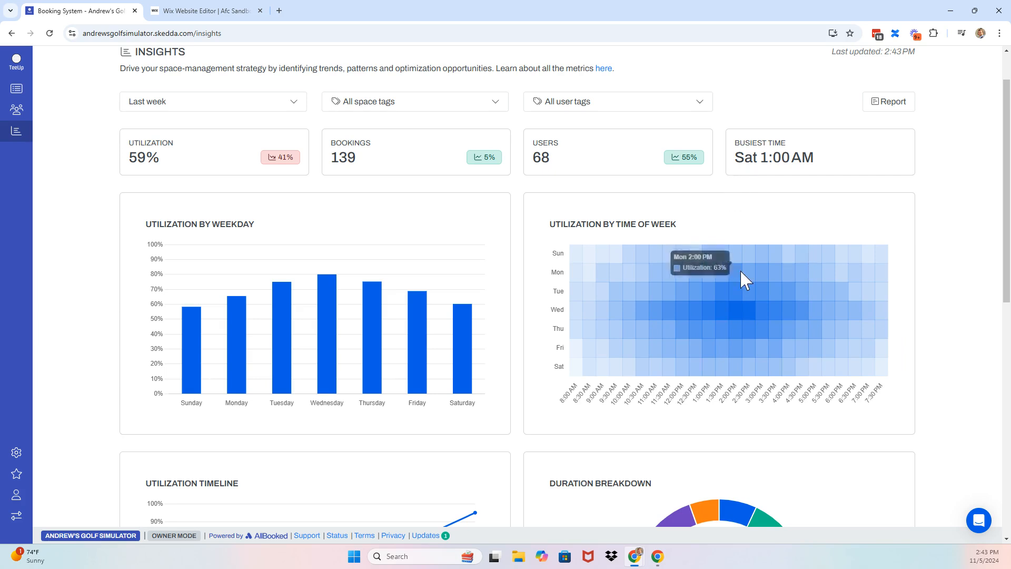
scroll(742, 274, "down", 7)
scroll(747, 280, "down", 2)
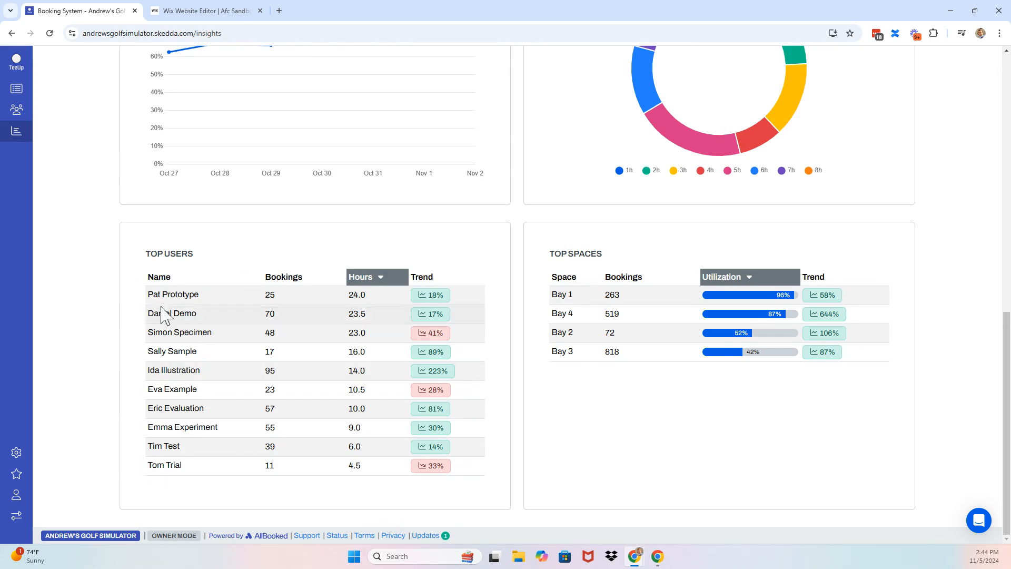
scroll(127, 268, "up", 10)
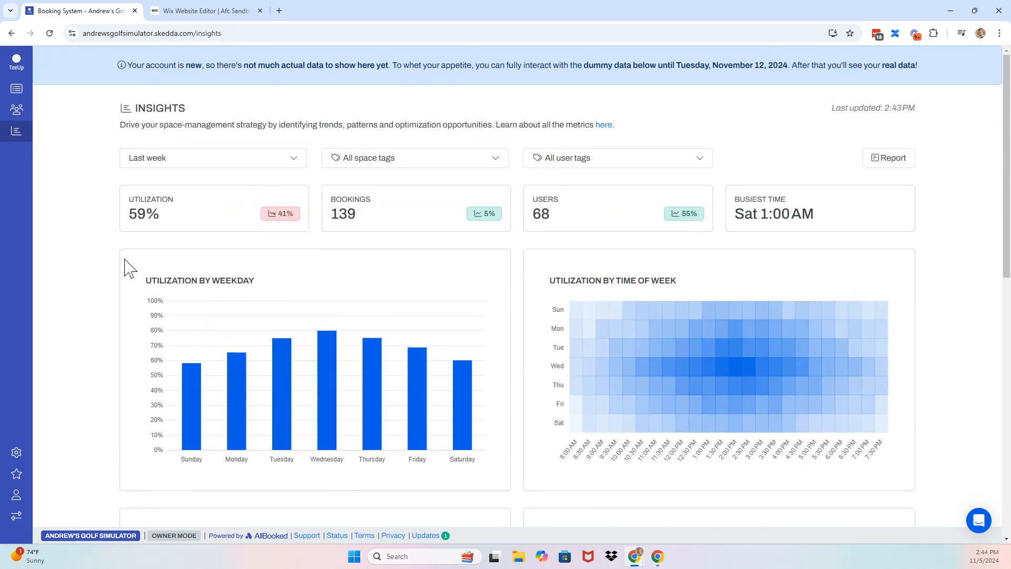
Filter Insights to the last 3 months and to users tagged with any of Members
left_click(201, 162)
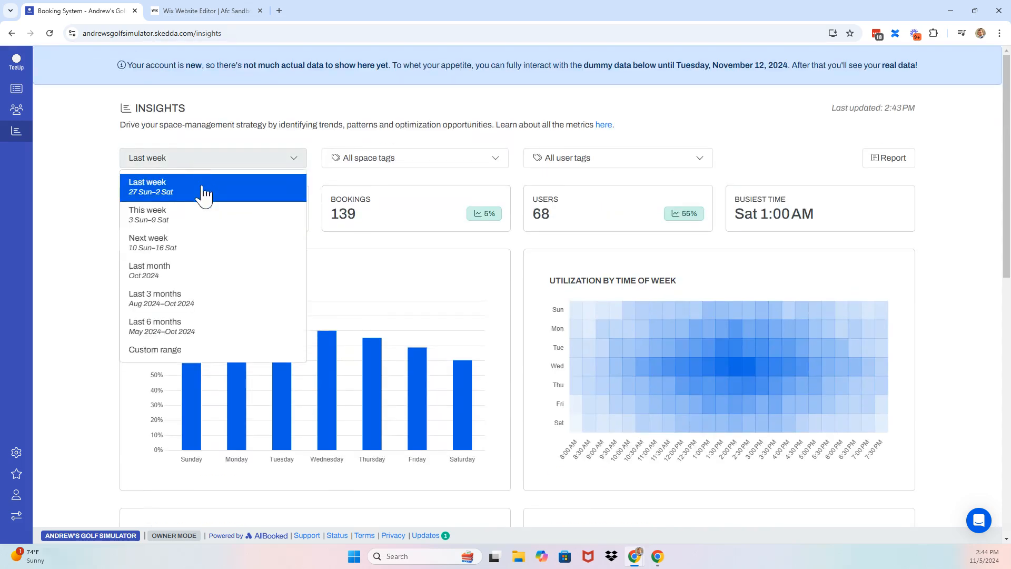
left_click(167, 310)
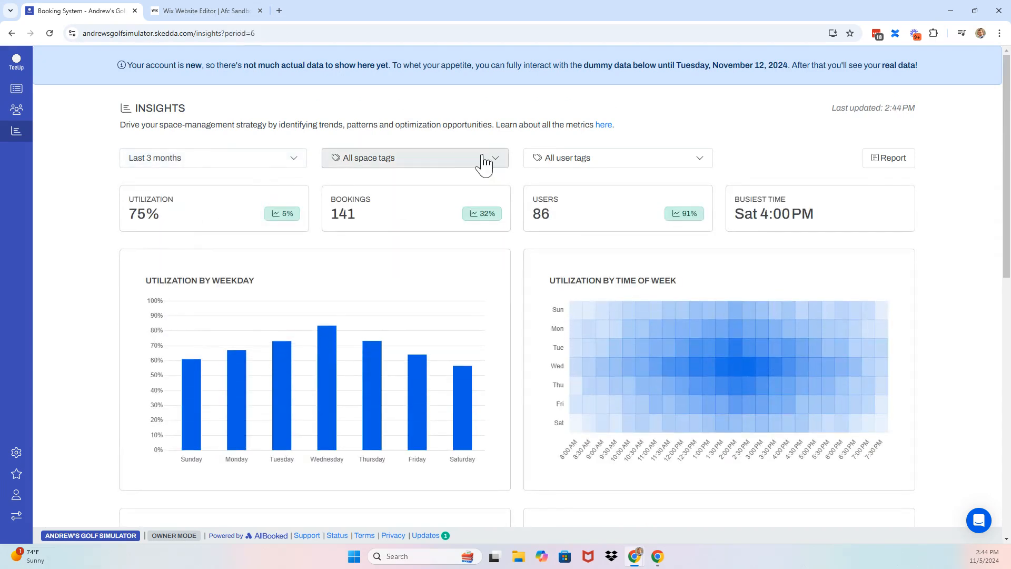
left_click(580, 167)
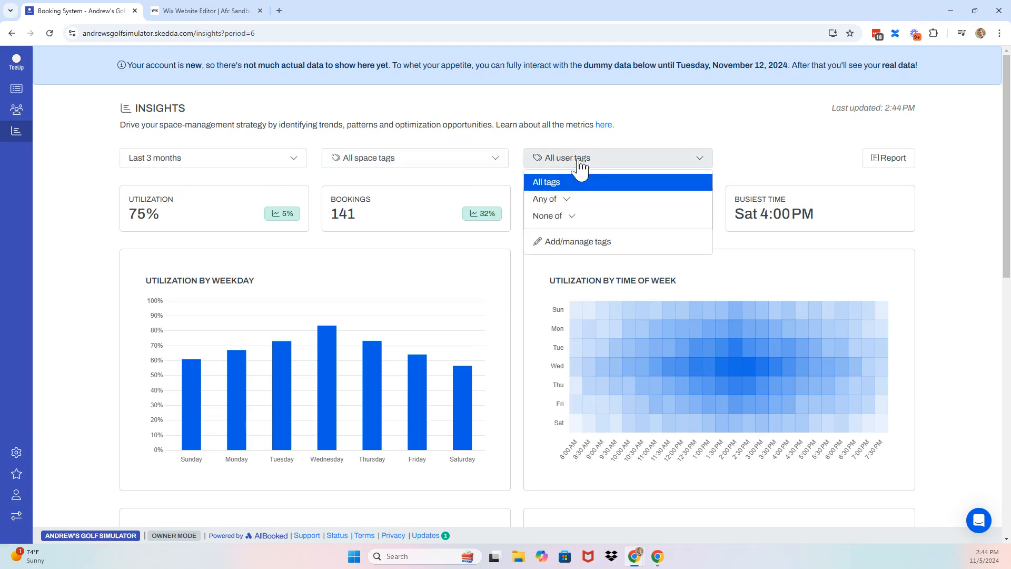
left_click(562, 199)
left_click(565, 238)
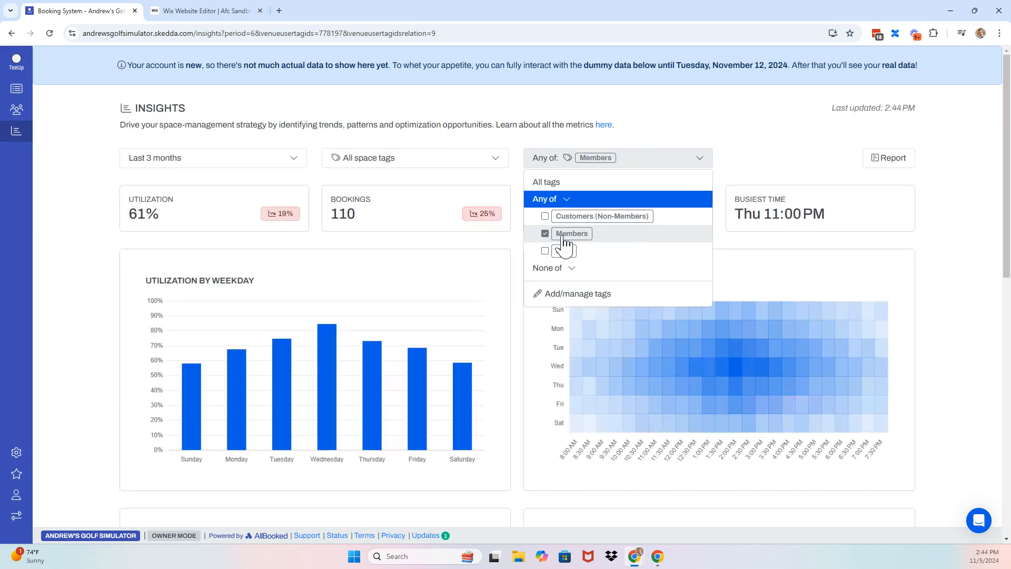
left_click(83, 208)
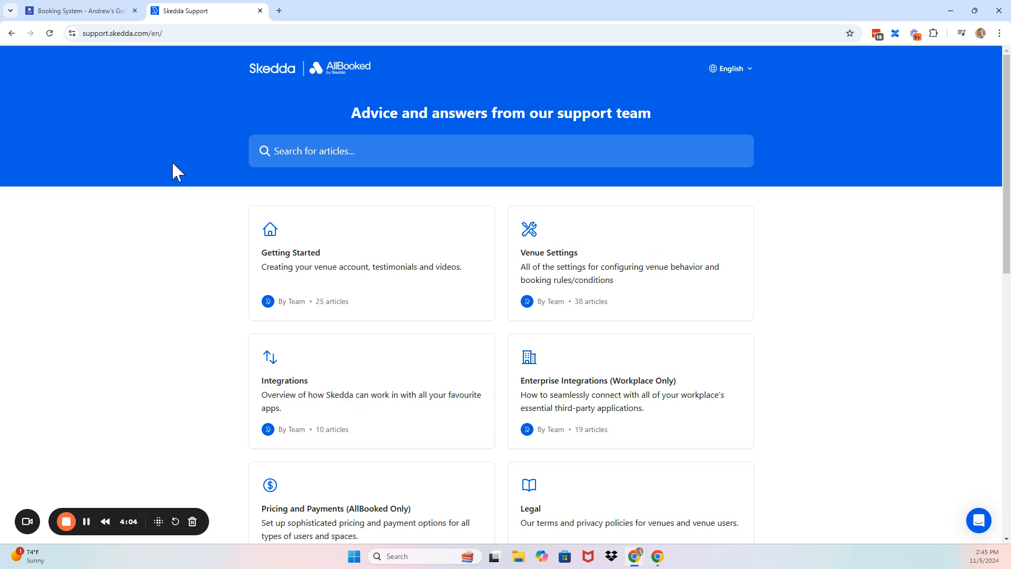
Search the help articles for 'pricing' and open the Pricing Rules article
left_click(324, 160)
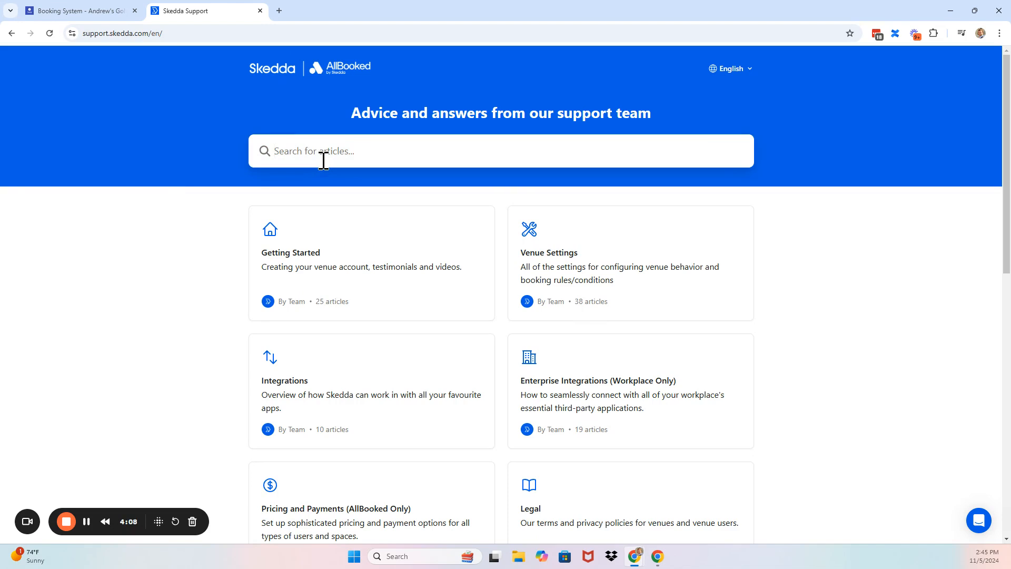
type("pricing")
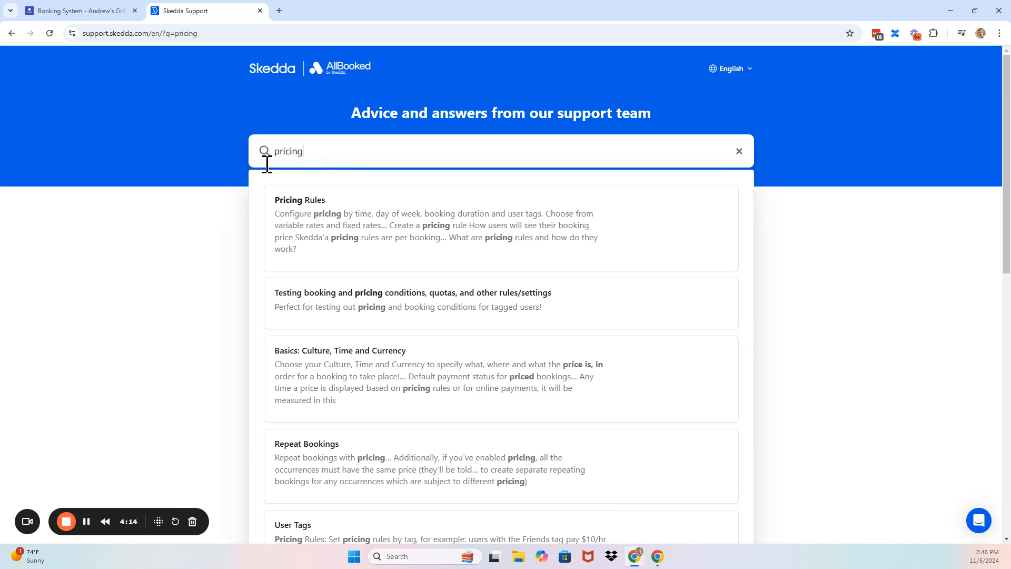
left_click(339, 248)
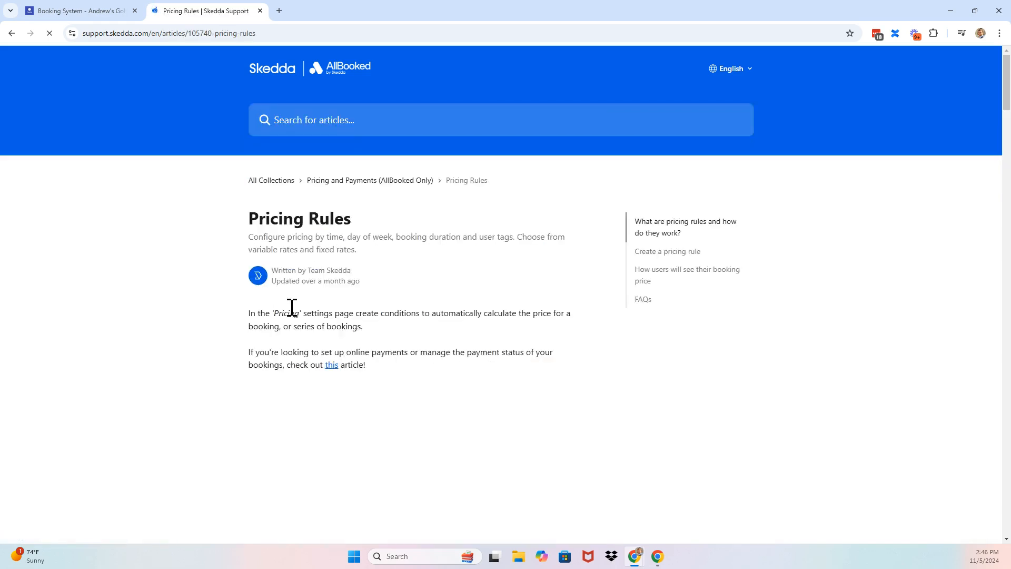
Read through the Pricing Rules article, then view past conversations in the support chat's Messages list
scroll(242, 362, "down", 2)
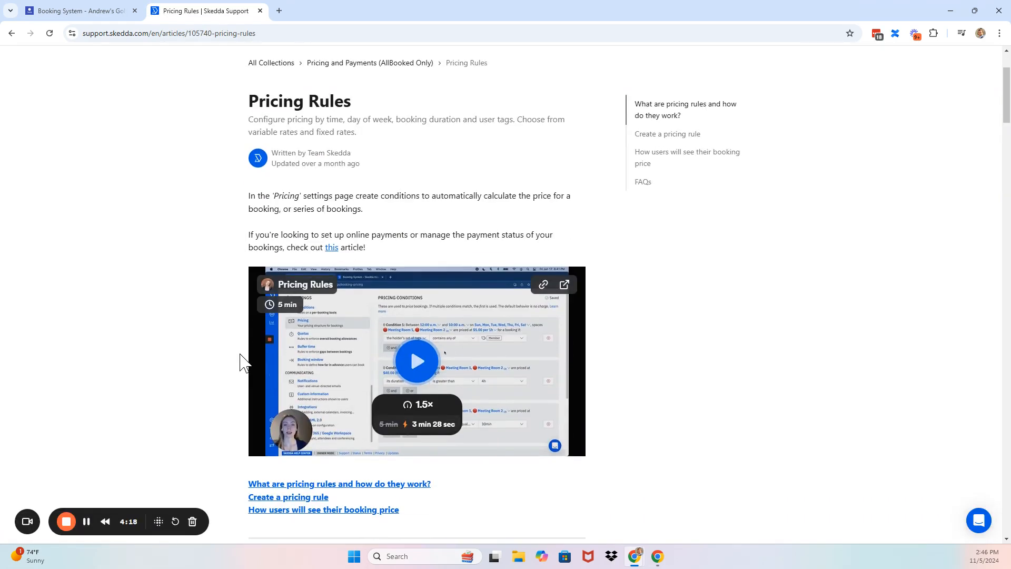
scroll(241, 362, "down", 7)
scroll(241, 362, "up", 4)
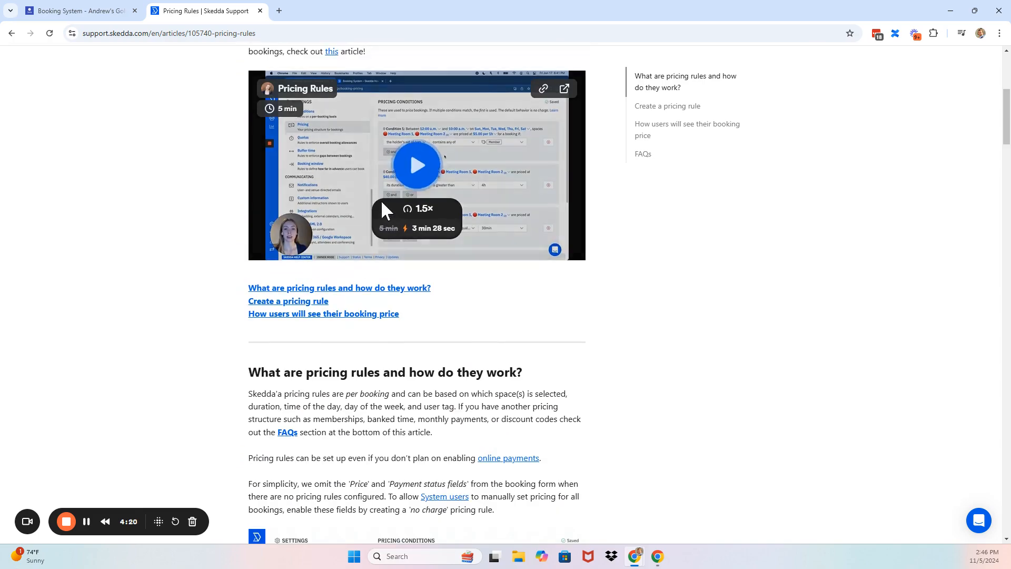
scroll(309, 402, "down", 7)
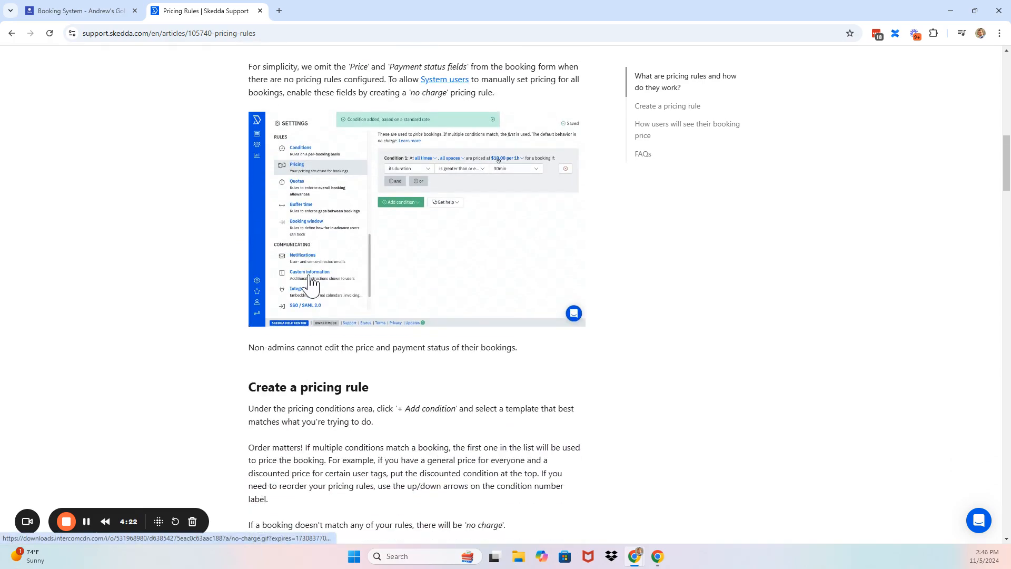
scroll(310, 285, "down", 6)
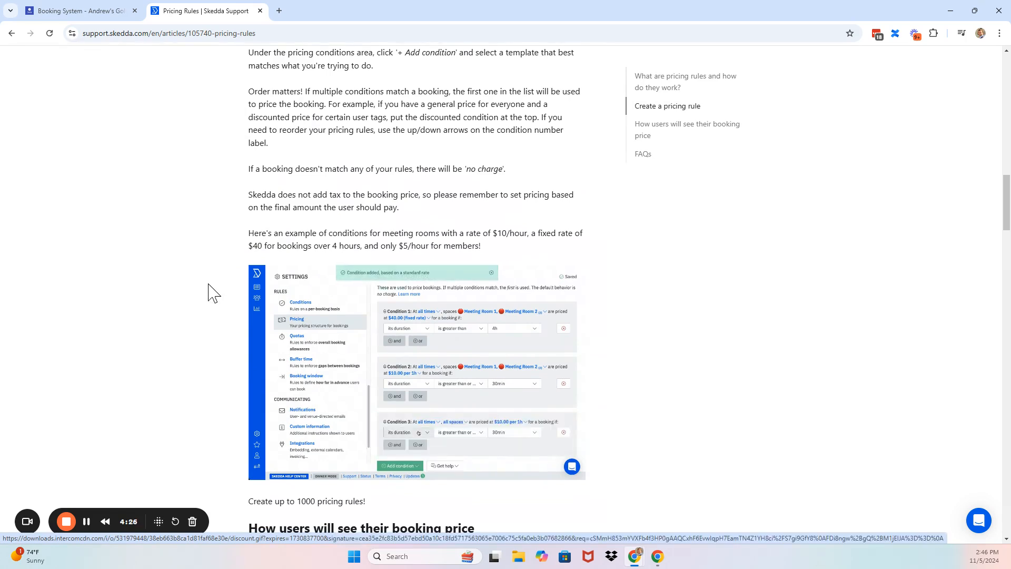
scroll(211, 287, "down", 3)
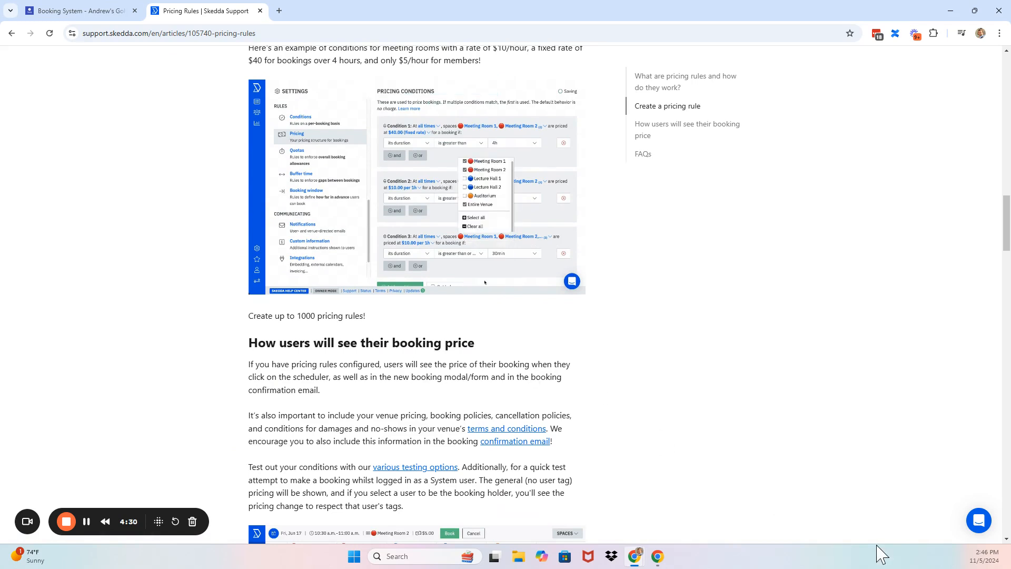
left_click(978, 520)
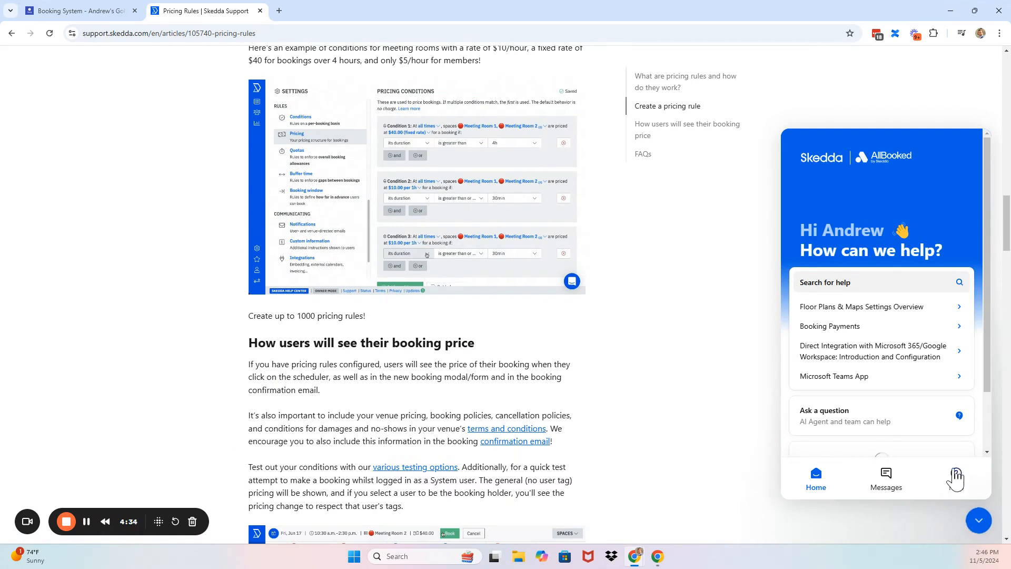
left_click(887, 483)
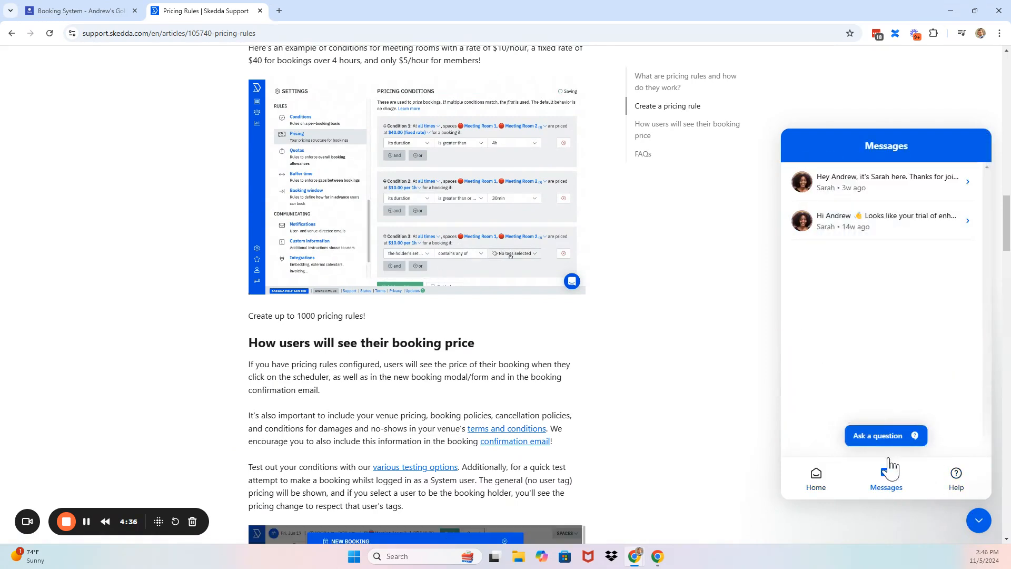